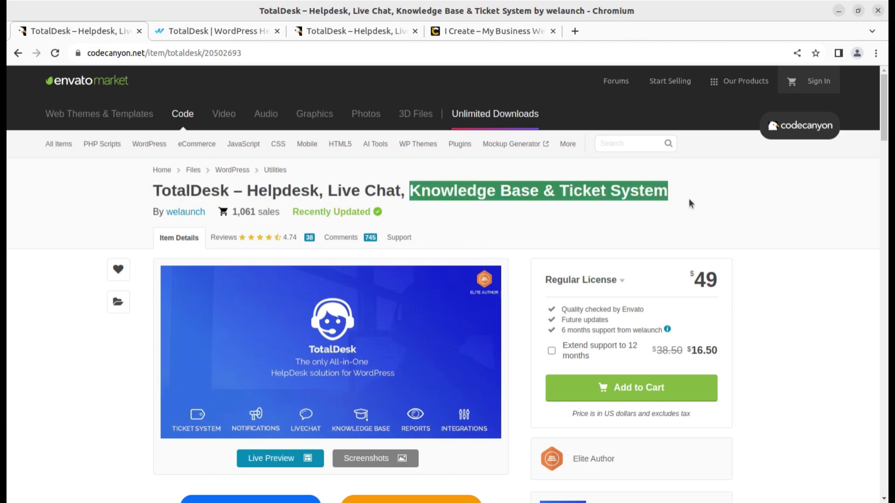
# Look through the TotalDesk item page on CodeCanyon, covering its license price, support terms and product description.
pyautogui.scroll(-3, 694, 205)
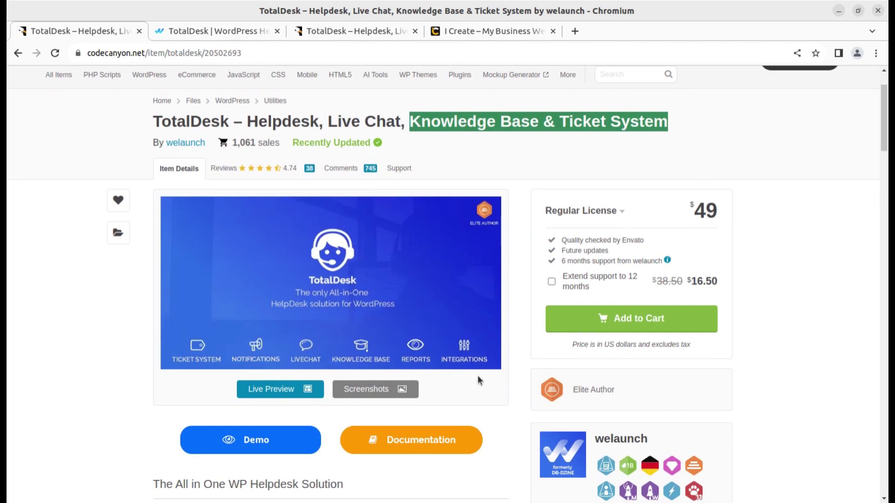
pyautogui.scroll(-9, 494, 372)
pyautogui.scroll(12, 562, 321)
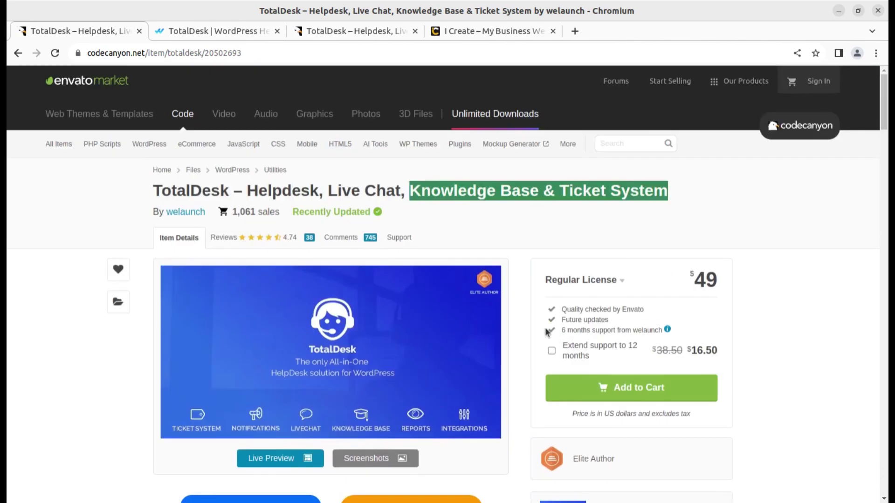
pyautogui.scroll(-3, 525, 307)
pyautogui.scroll(-6, 525, 307)
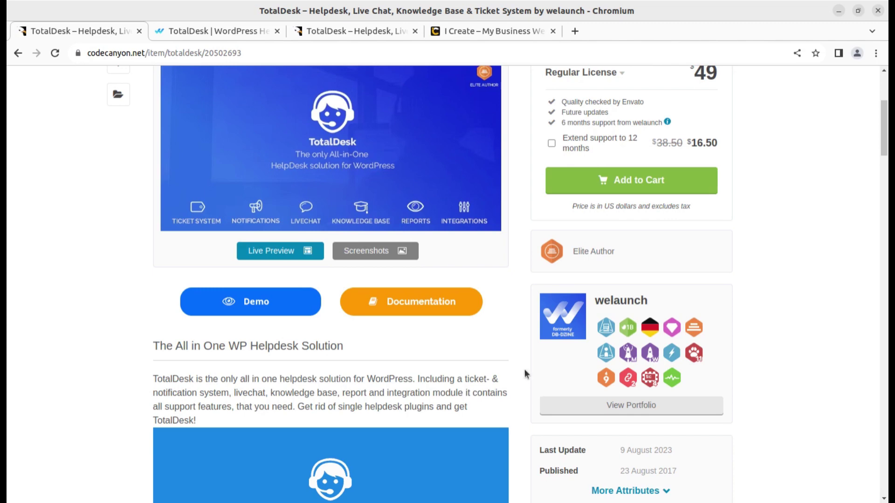
# View the TotalDesk full-screen preview page and the I Create business website.
pyautogui.click(349, 31)
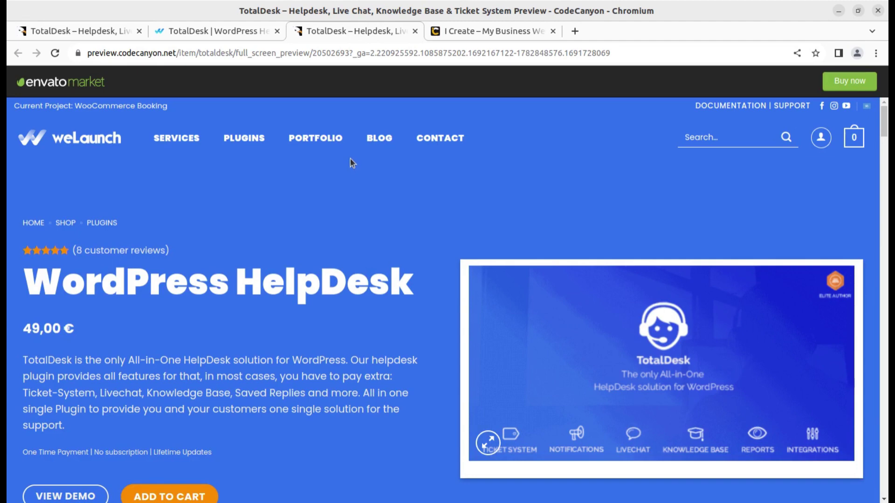
pyautogui.click(473, 35)
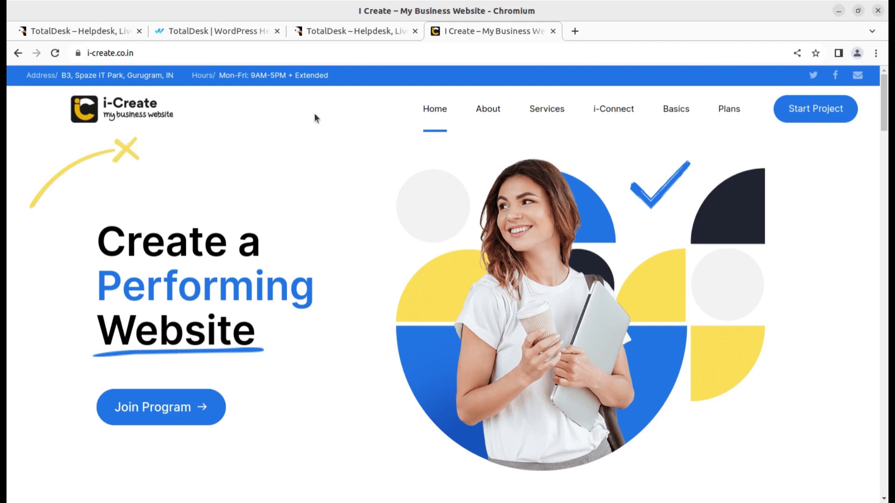
# In the TotalDesk demo, open the reporter account's Submit Ticket page and view the available support categories.
pyautogui.moveTo(222, 32)
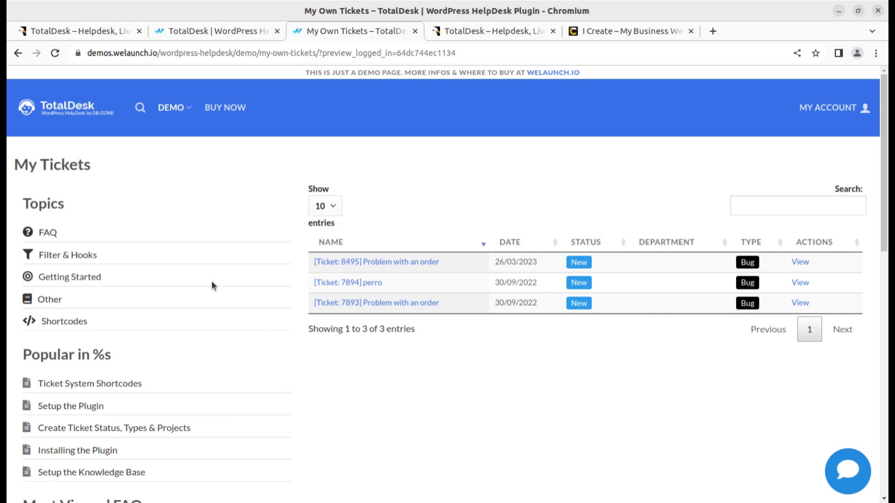
pyautogui.moveTo(854, 107)
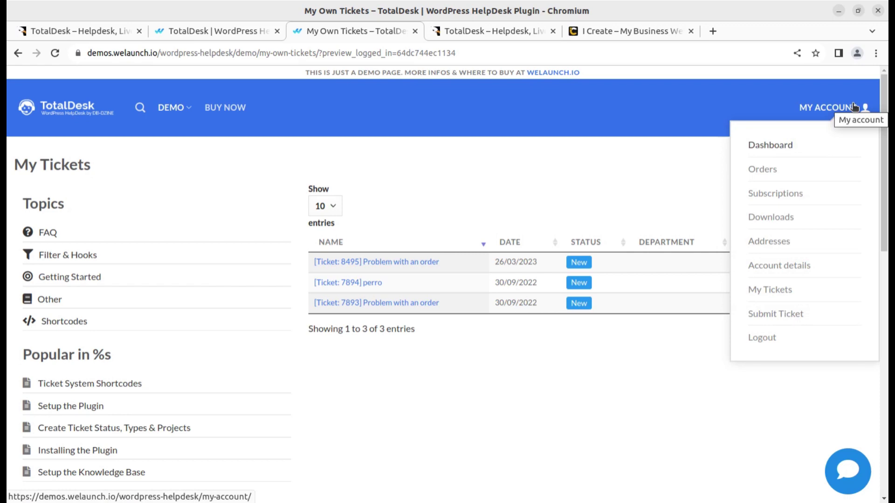
pyautogui.click(772, 314)
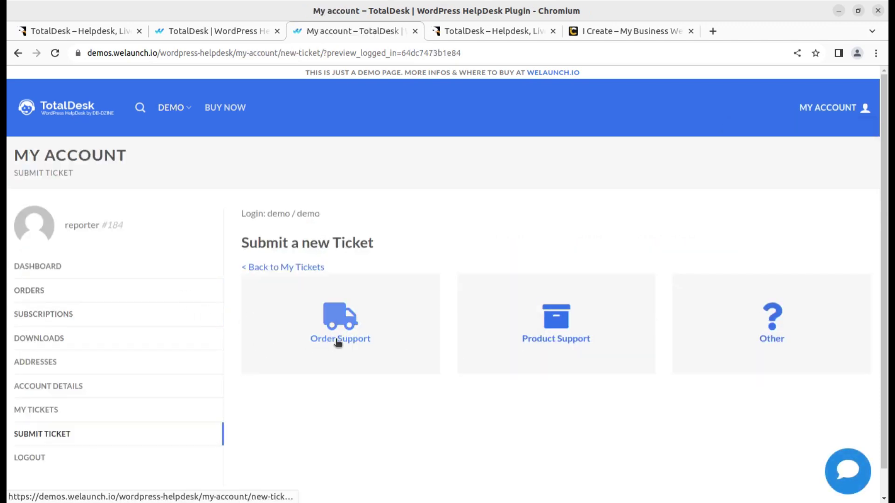
pyautogui.scroll(-1, 758, 329)
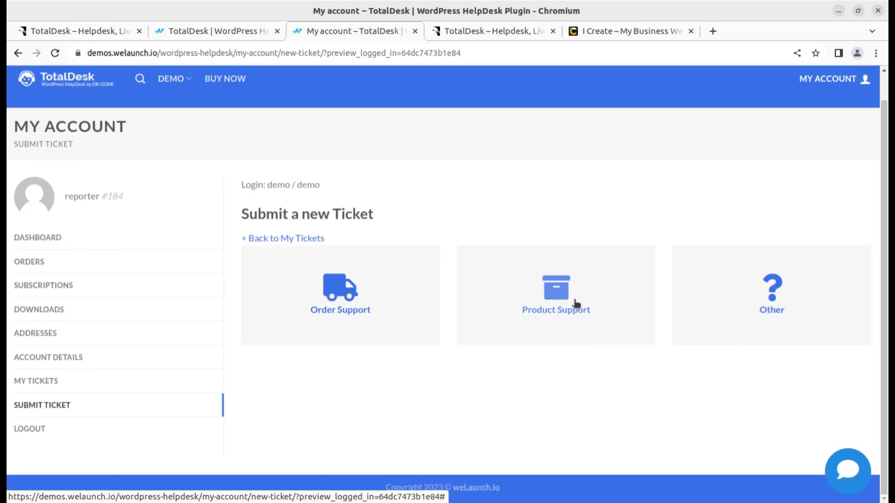
# Open the latest "Problem with an order" ticket from My Tickets and examine its details and reply form.
pyautogui.click(17, 383)
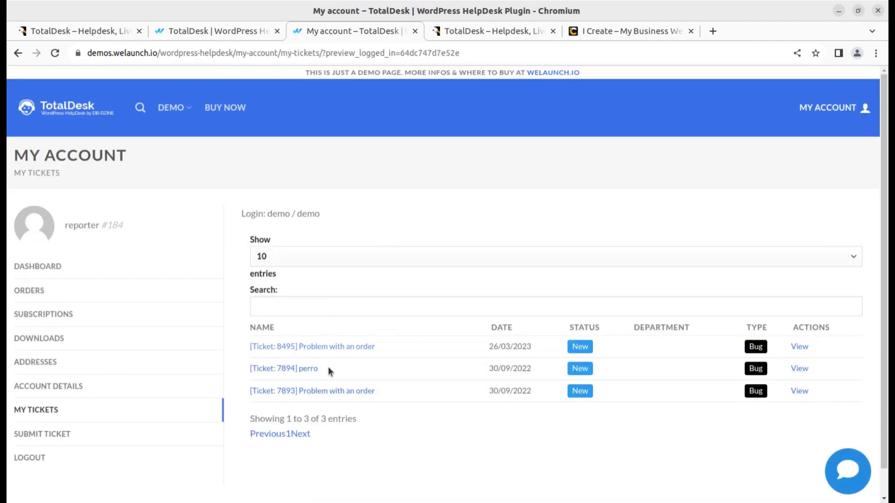
pyautogui.click(317, 349)
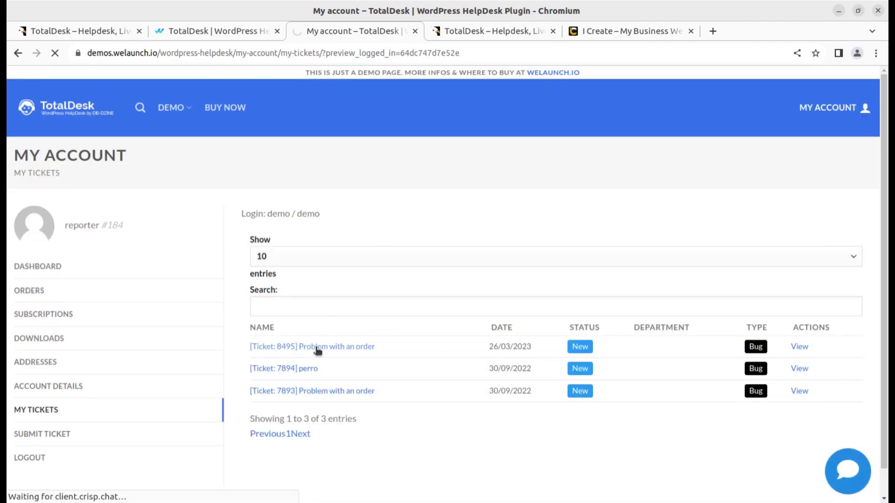
pyautogui.scroll(-1, 353, 304)
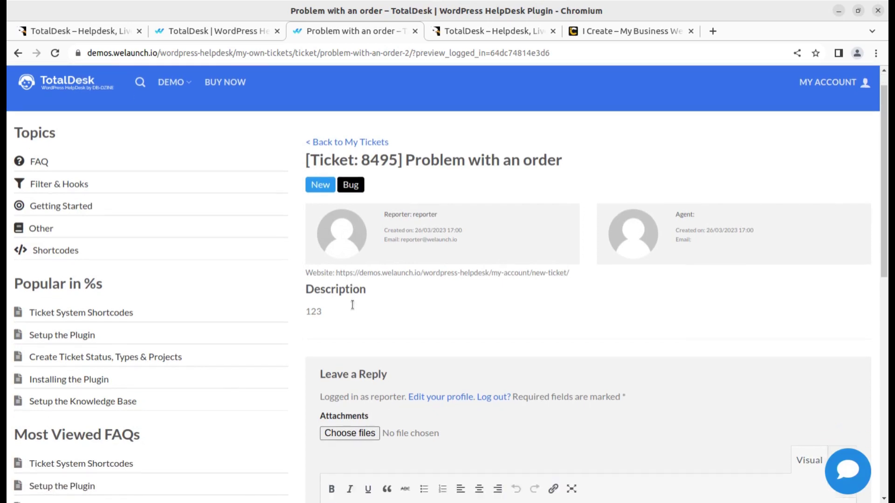
pyautogui.scroll(-2, 352, 305)
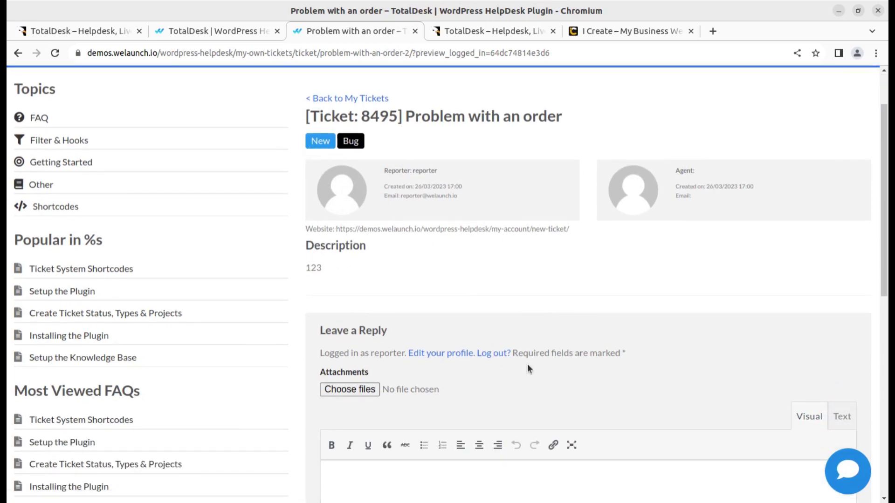
pyautogui.scroll(-8, 527, 366)
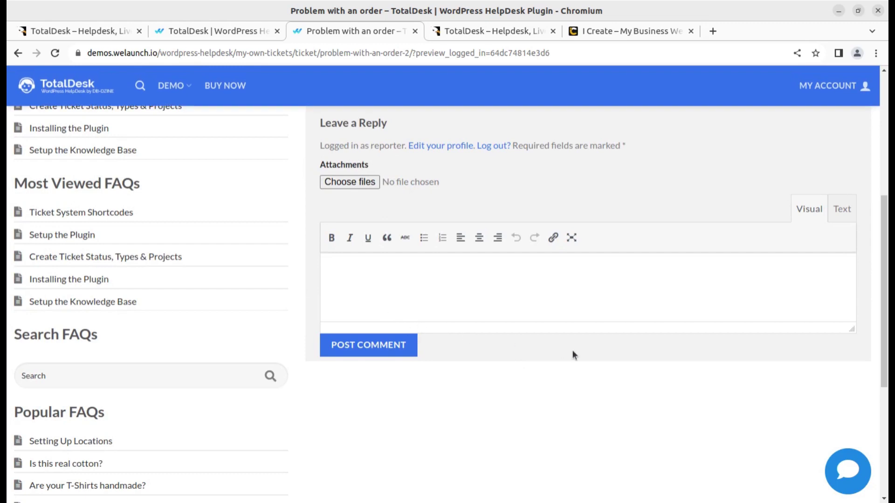
pyautogui.click(388, 275)
# View the "Setup the Knowledge Base" article from the most viewed FAQs and return to the ticket page.
pyautogui.click(67, 305)
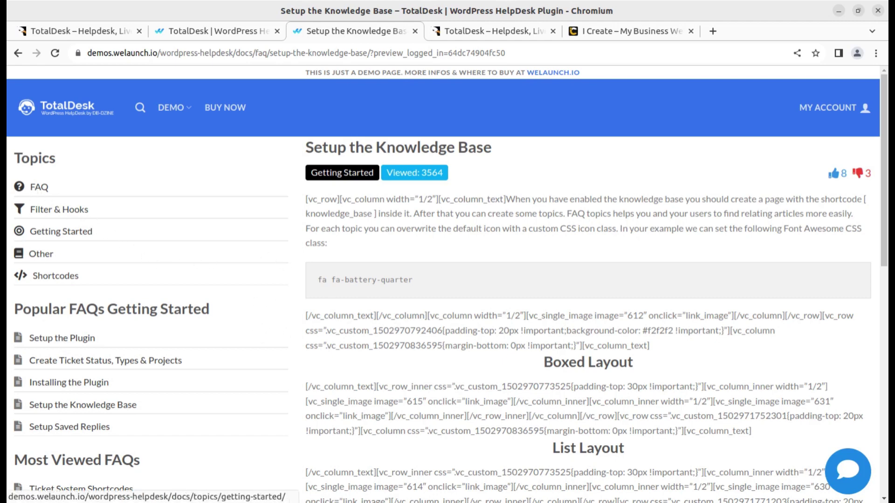
pyautogui.hotkey('alt', 'Left')
pyautogui.click(96, 303)
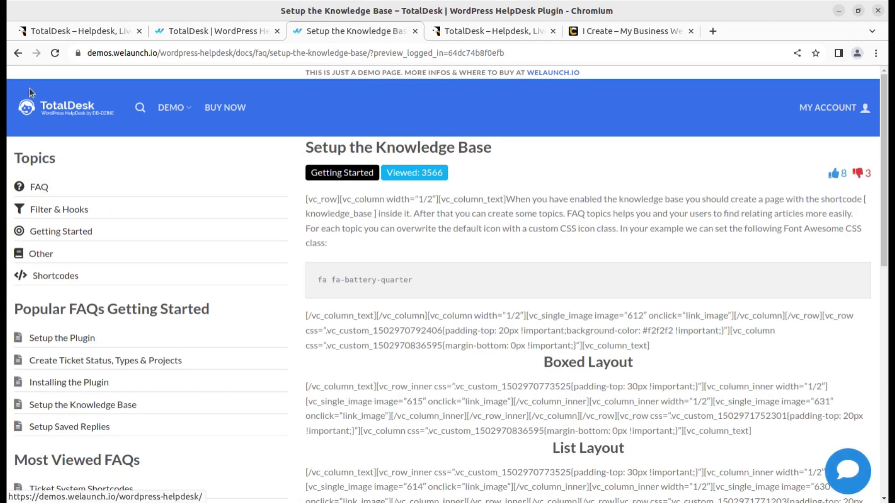
pyautogui.click(18, 53)
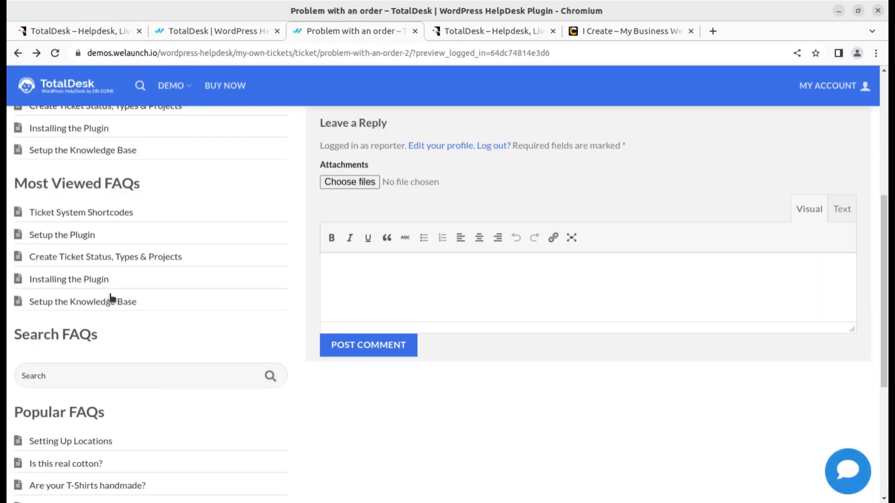
# Open the "Create Ticket Status, Types & Projects" FAQ article and read through its content and comments.
pyautogui.click(92, 259)
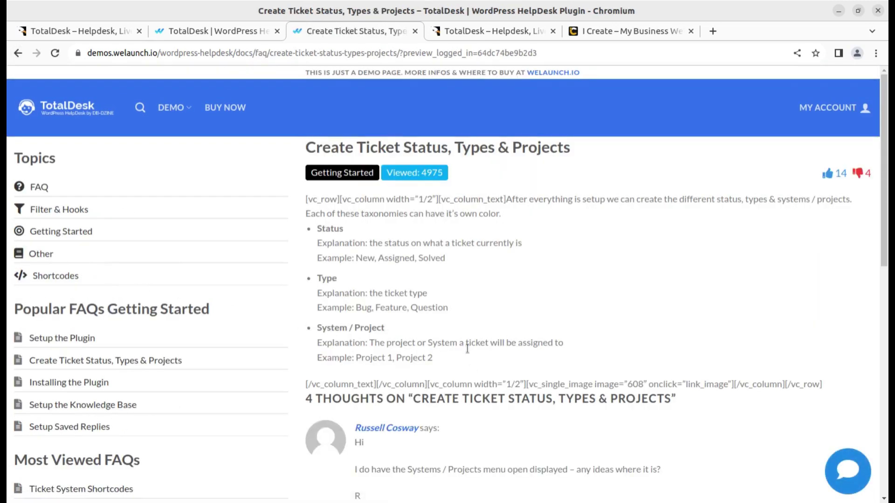
pyautogui.scroll(-3, 471, 370)
pyautogui.scroll(3, 454, 363)
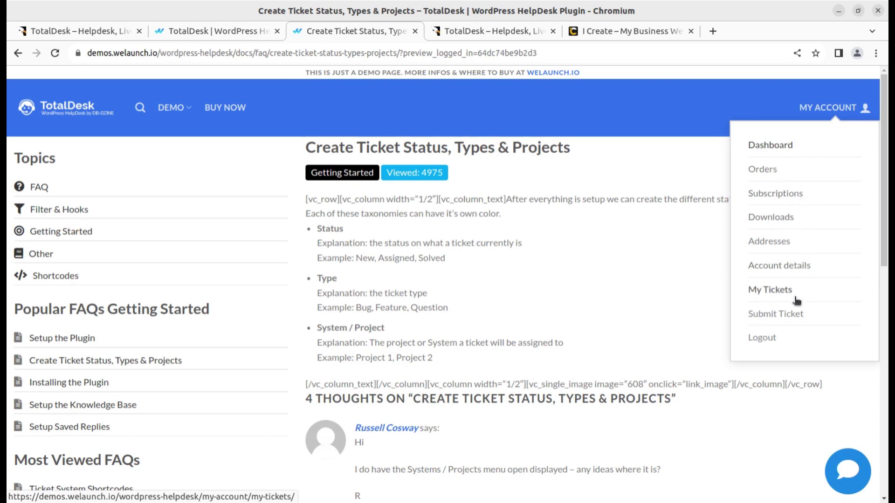
# View the My Tickets list and open a new ticket form for Product Support.
pyautogui.click(767, 291)
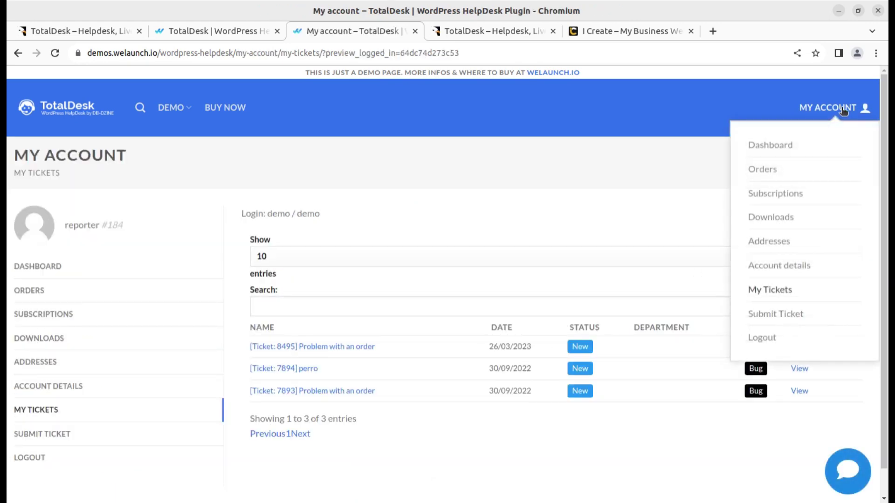
pyautogui.click(772, 313)
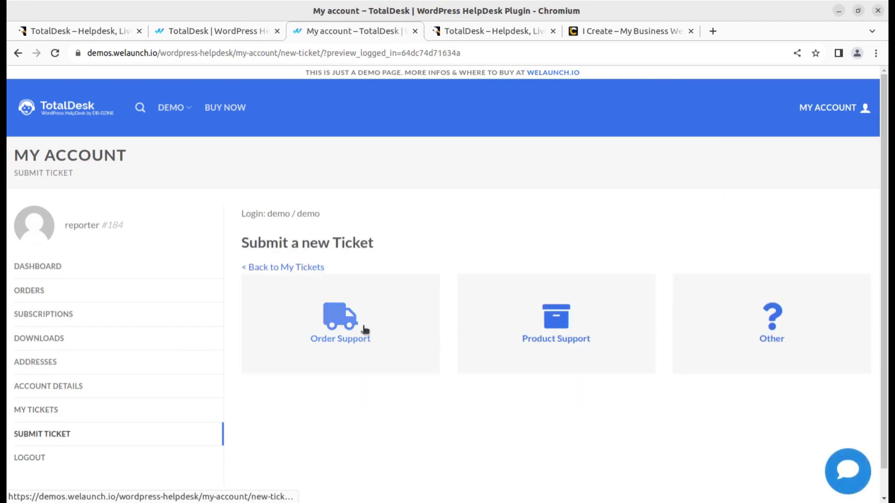
pyautogui.click(552, 326)
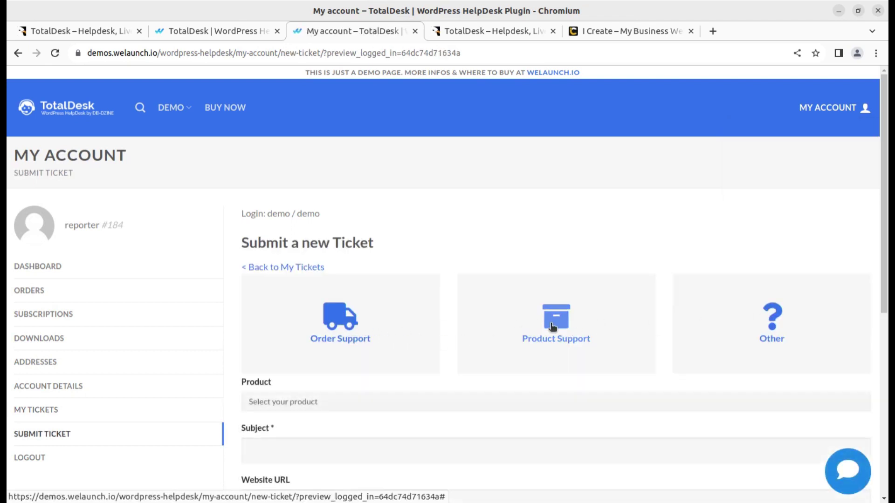
# Examine the Product Support ticket form's subject, website URL, attachments, message and privacy policy fields.
pyautogui.scroll(-3, 553, 326)
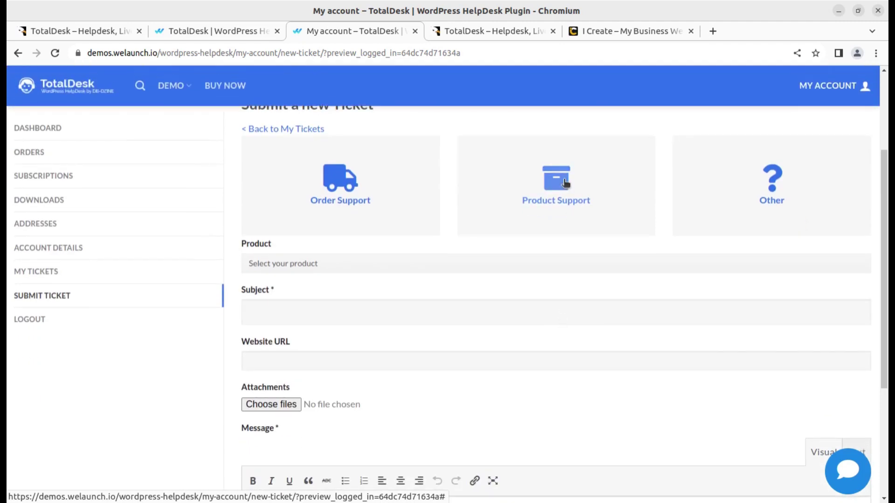
pyautogui.click(262, 310)
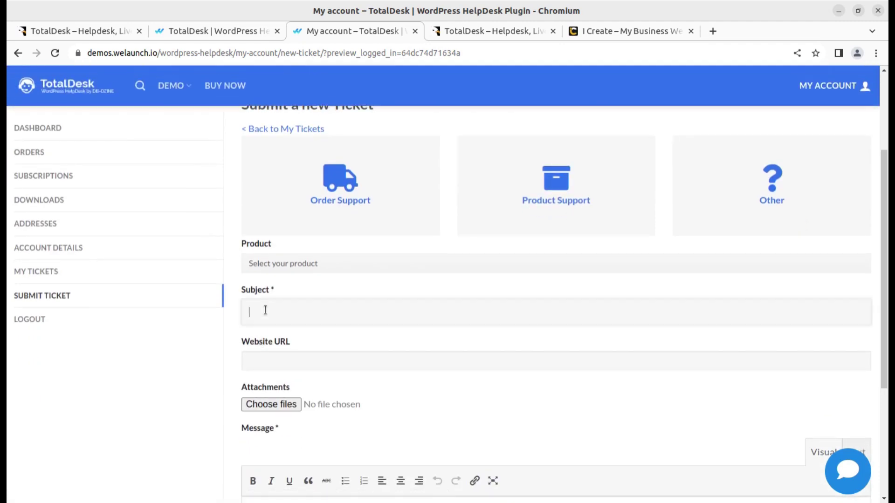
pyautogui.click(291, 357)
pyautogui.scroll(-3, 362, 361)
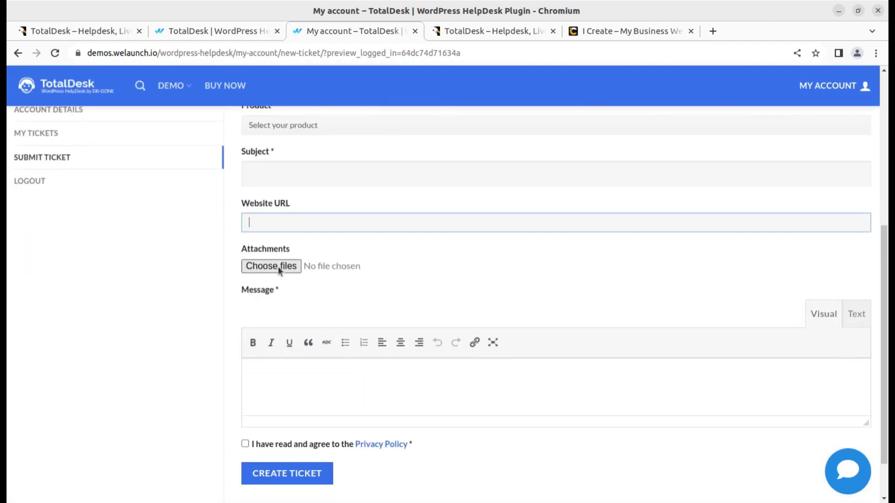
pyautogui.scroll(-1, 390, 342)
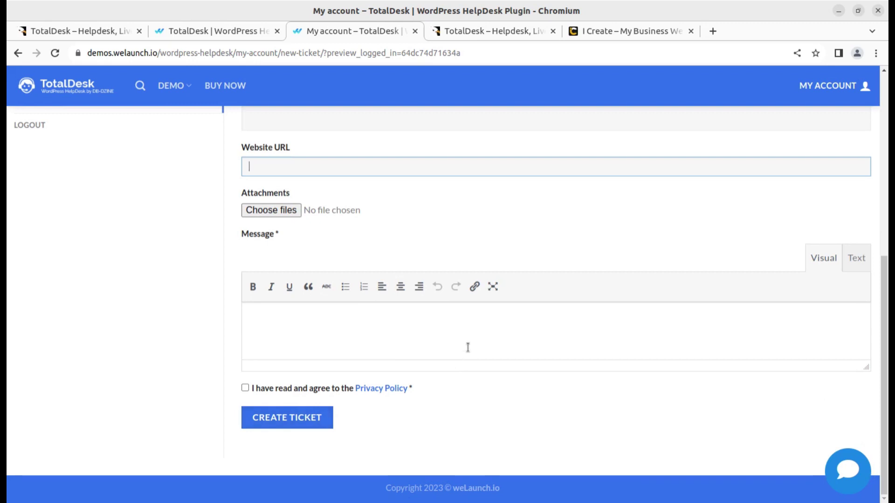
pyautogui.scroll(4, 466, 348)
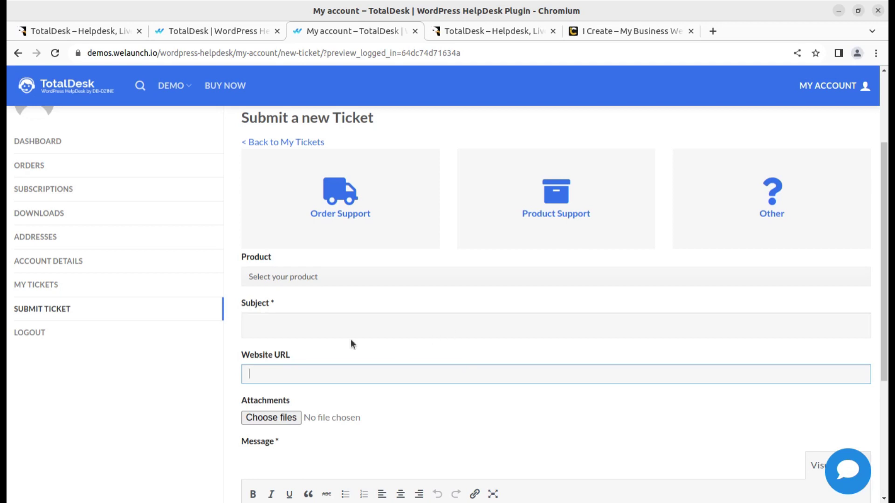
# Open the demo agent's WordPress back end and display the list of all tickets.
pyautogui.click(51, 205)
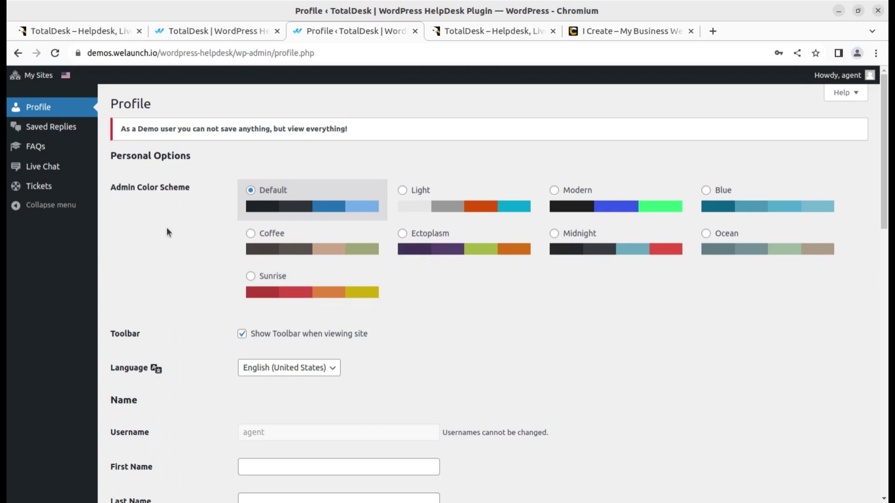
pyautogui.click(48, 191)
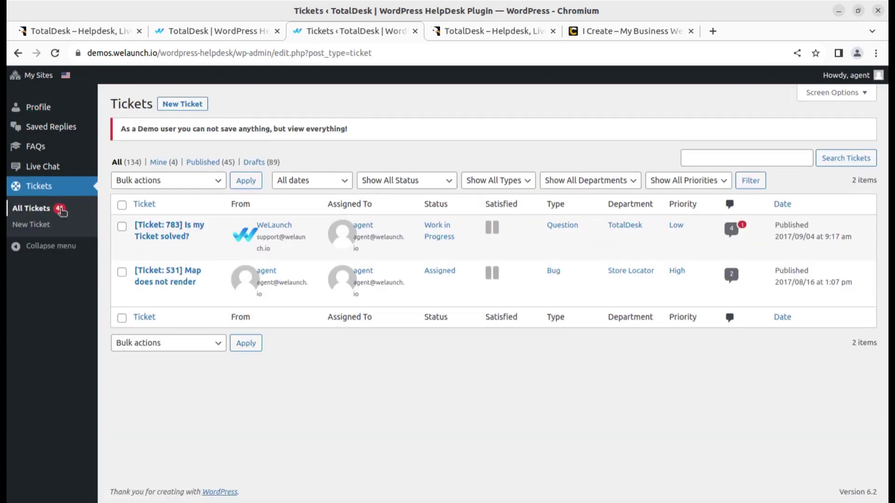
# Filter the agent's ticket list in turn by Mine, All, Drafts and Published.
pyautogui.click(163, 163)
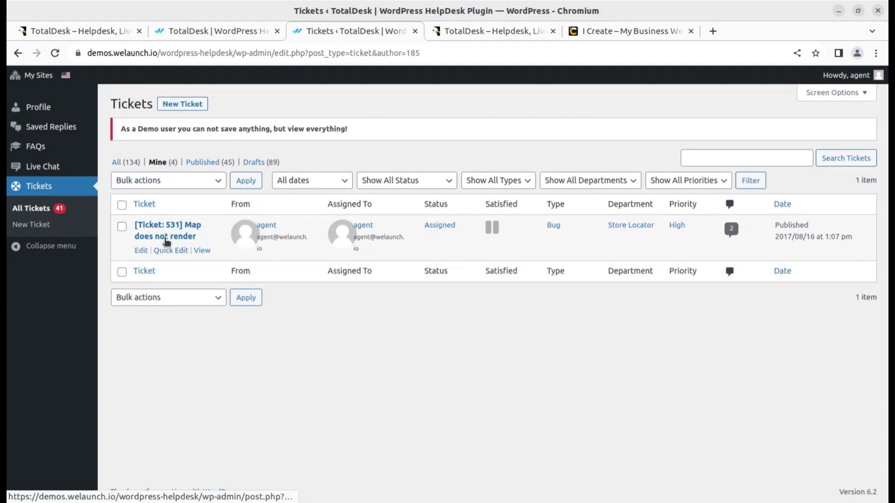
pyautogui.click(119, 162)
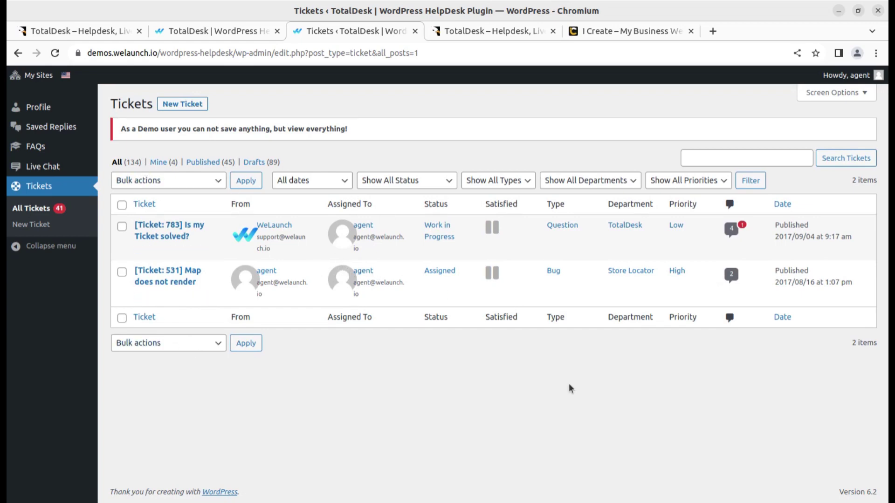
pyautogui.click(255, 162)
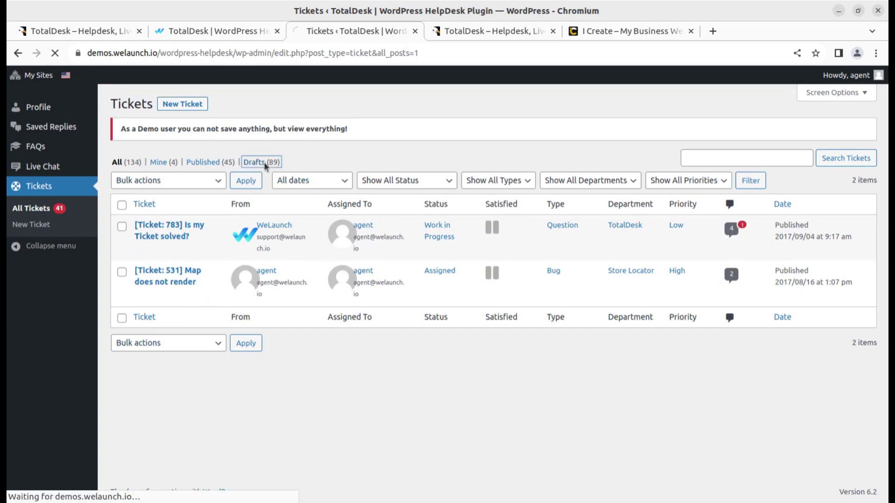
pyautogui.click(201, 164)
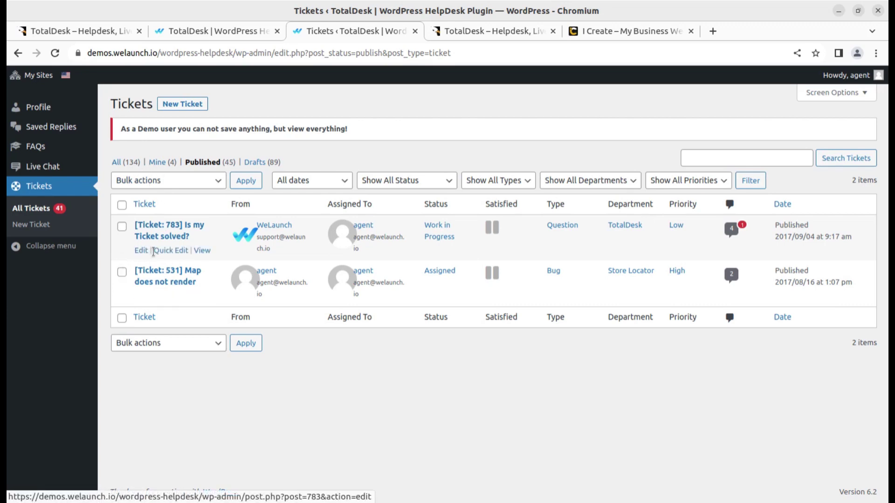
# View the "Is my Ticket solved?" ticket on the front end and read its description and comments.
pyautogui.click(205, 252)
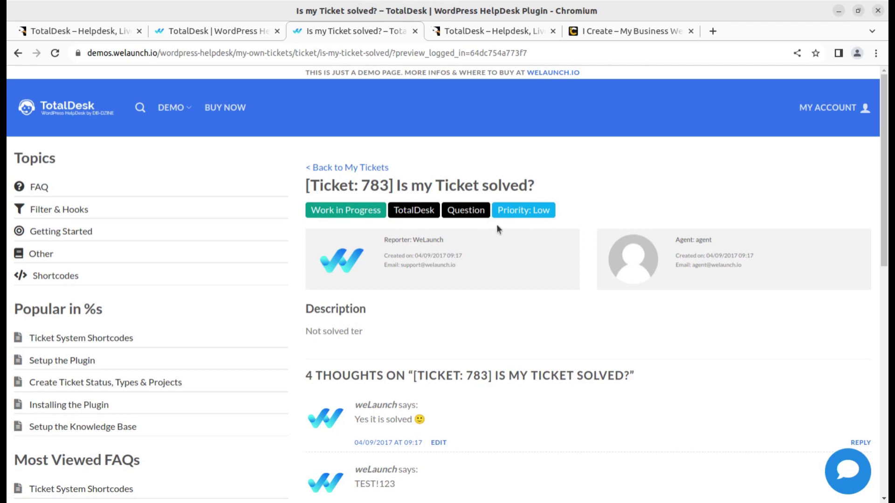
pyautogui.scroll(-3, 471, 237)
pyautogui.scroll(-7, 395, 310)
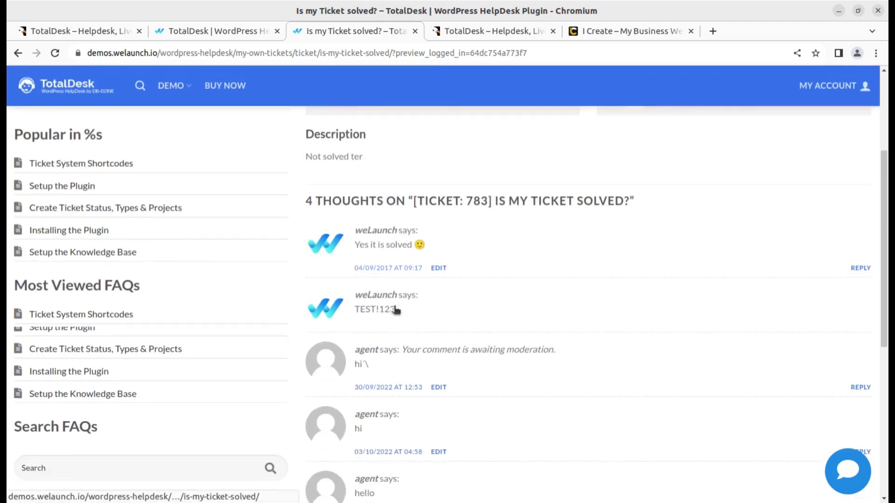
# Examine the ticket's Leave a Reply form with its attachments and message editor, and look back over the existing comments.
pyautogui.click(387, 415)
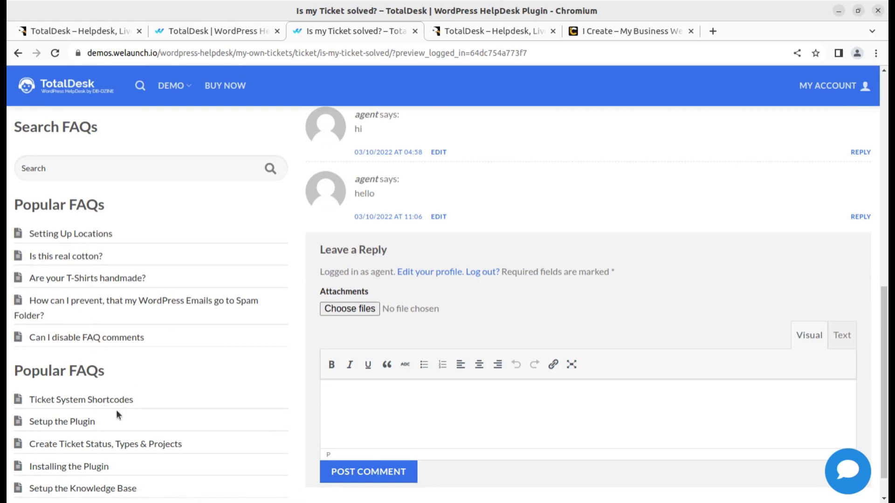
pyautogui.scroll(-1, 122, 415)
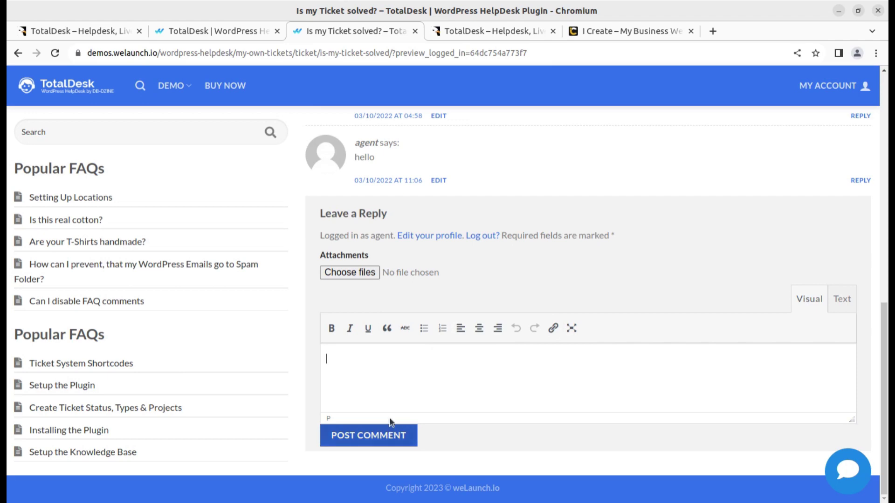
pyautogui.scroll(3, 423, 390)
pyautogui.scroll(4, 423, 392)
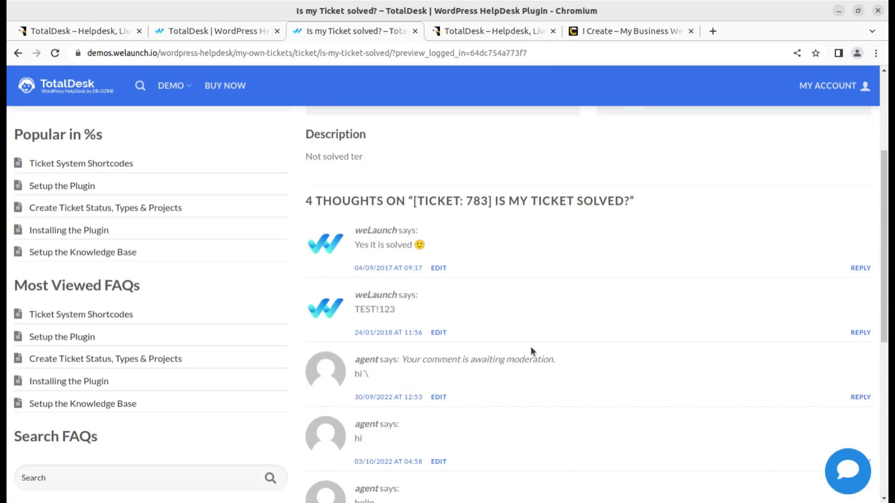
# Open the Live Chat window on the ticket page and review the ticket's comments and reply form alongside it.
pyautogui.click(840, 485)
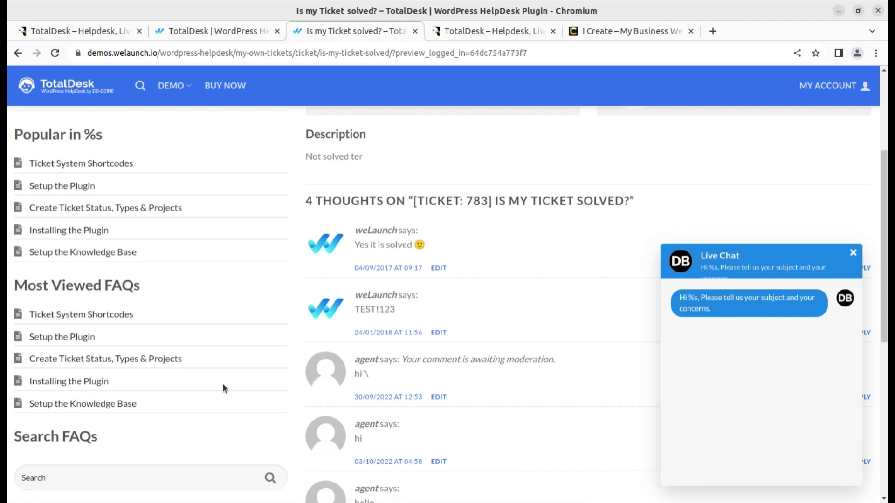
pyautogui.scroll(-3, 226, 383)
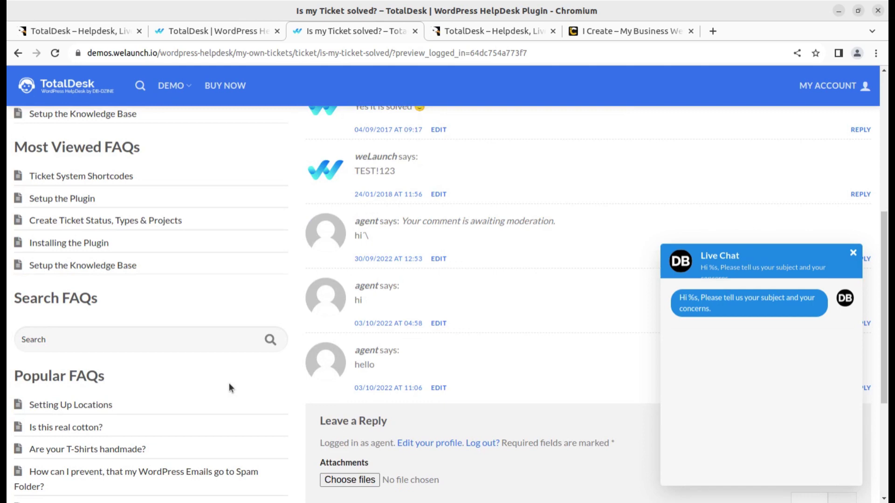
pyautogui.scroll(-5, 122, 419)
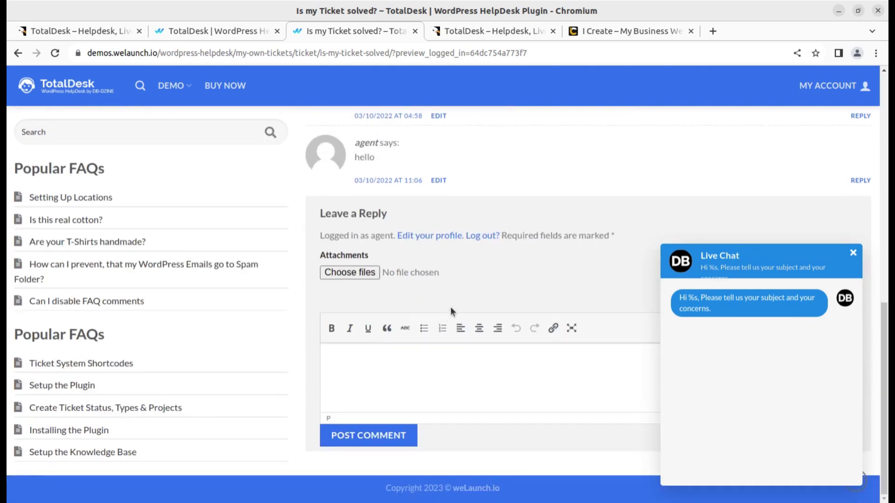
pyautogui.scroll(3, 865, 200)
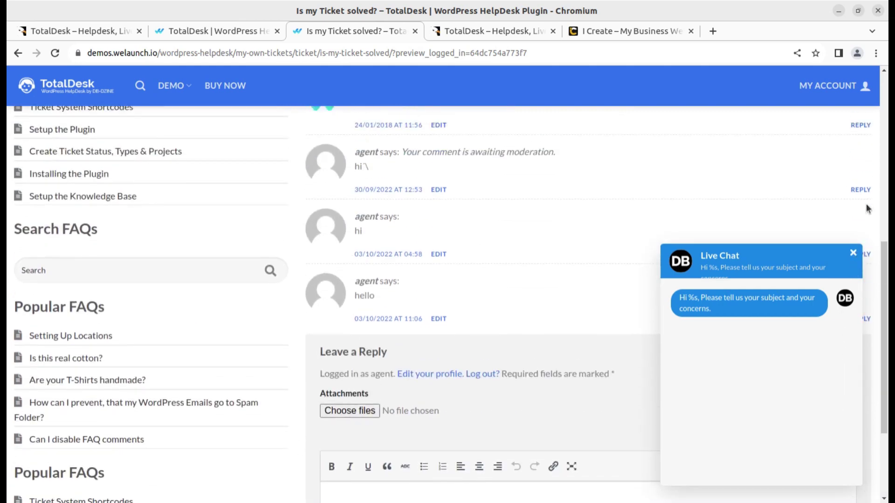
# Open the reply form under the agent's comment of 30/09/2022 and look it over.
pyautogui.click(861, 189)
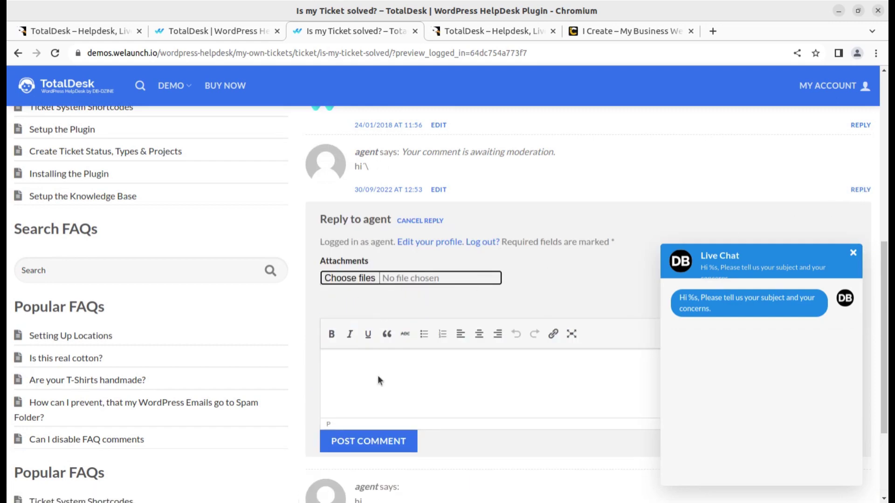
pyautogui.scroll(-3, 378, 376)
pyautogui.scroll(7, 396, 308)
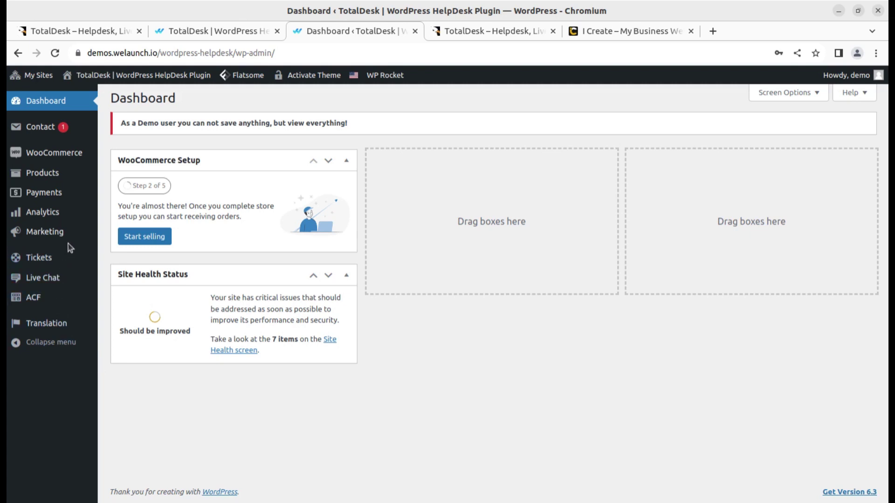
# View the demo back end's Live Chat page and look through the list of all tickets.
pyautogui.click(46, 282)
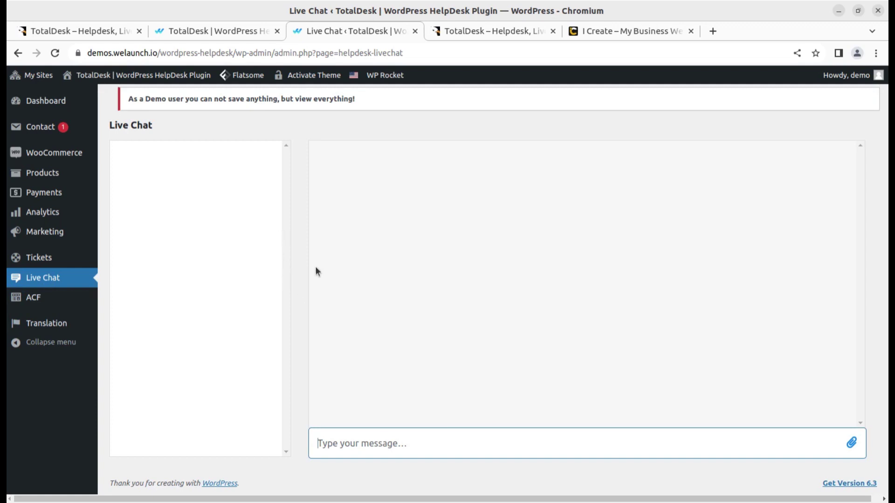
pyautogui.click(39, 258)
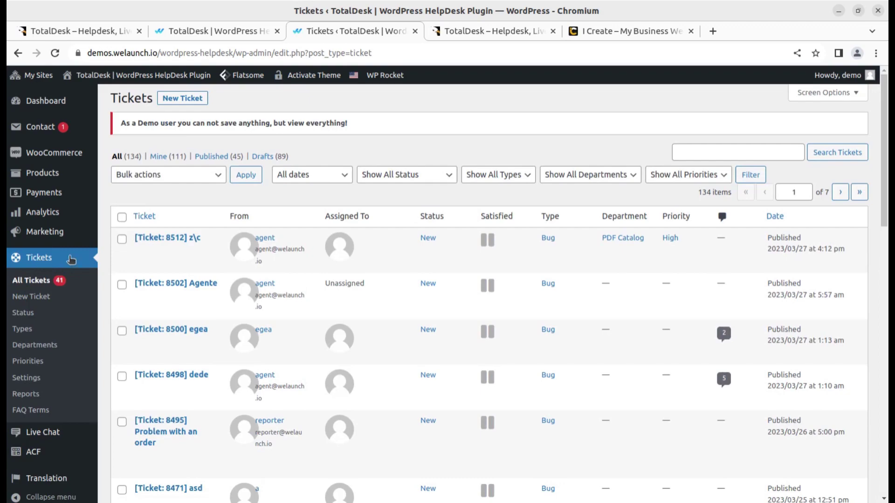
pyautogui.scroll(-8, 294, 300)
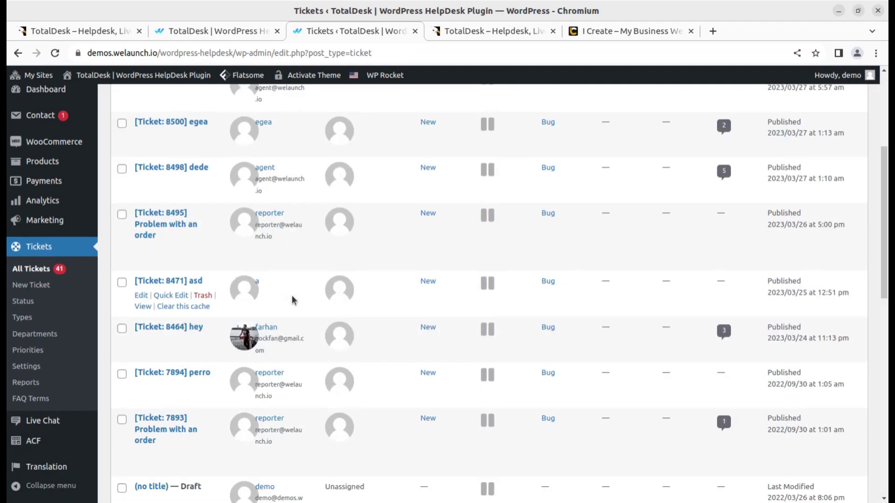
pyautogui.scroll(-5, 292, 300)
pyautogui.scroll(13, 290, 296)
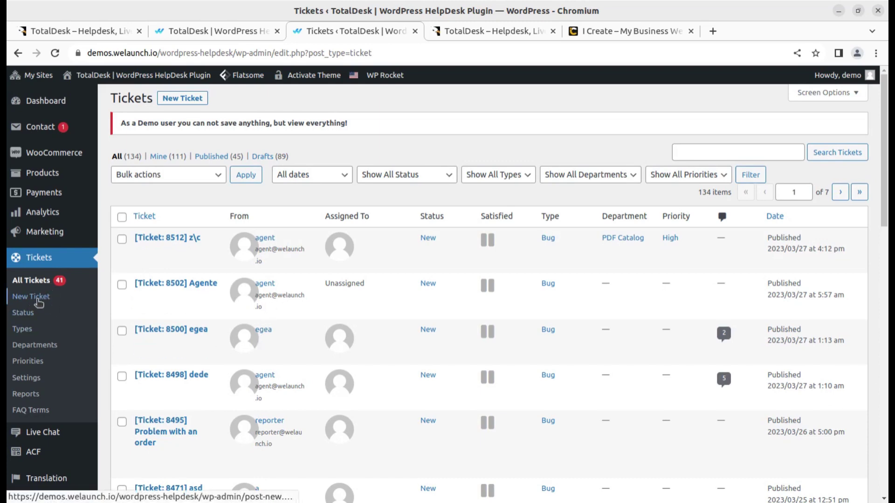
# View the ticket Status, Types and Departments management pages in turn.
pyautogui.click(26, 317)
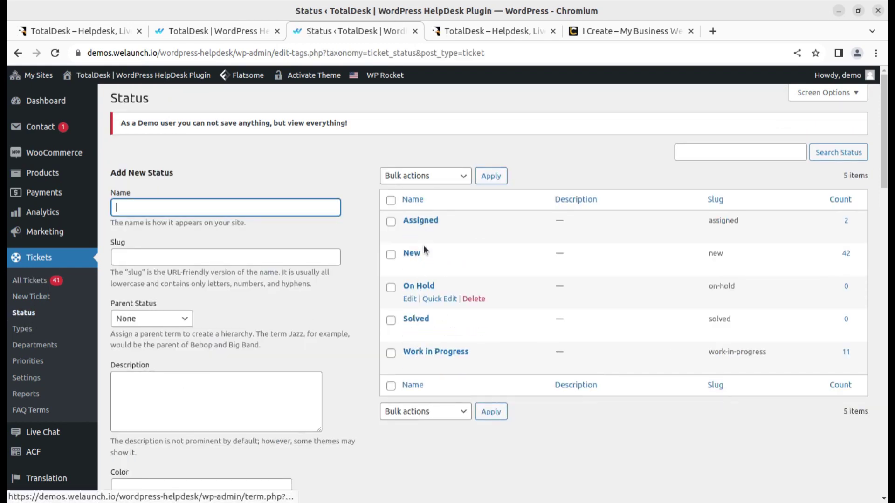
pyautogui.click(27, 332)
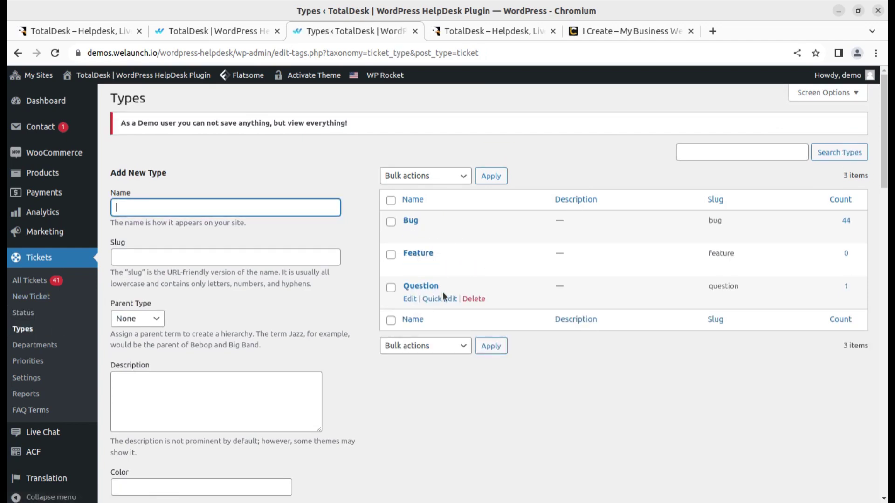
pyautogui.click(53, 347)
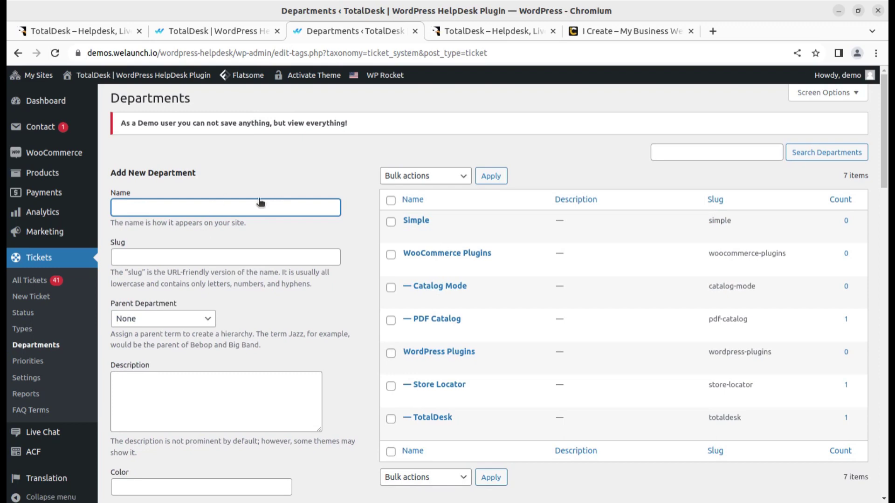
pyautogui.scroll(-3, 261, 202)
# View the ticket Priorities page and examine its fields for adding a new priority.
pyautogui.click(29, 352)
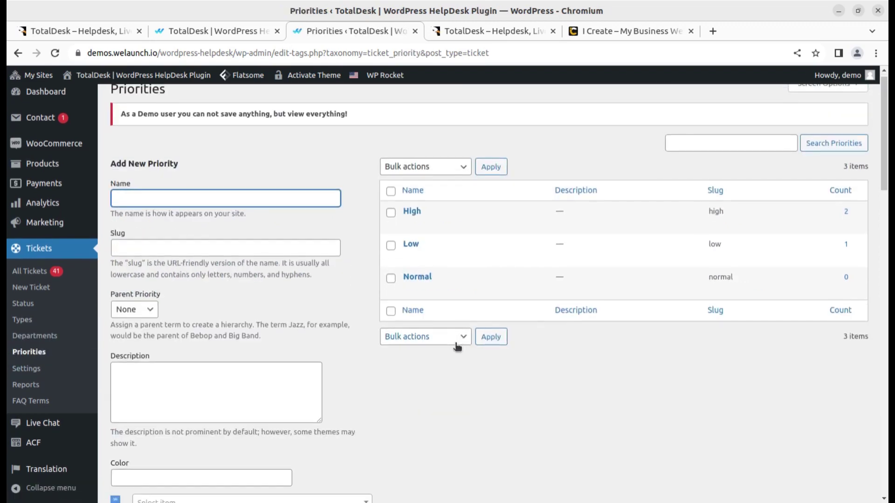
pyautogui.scroll(-4, 442, 345)
pyautogui.scroll(5, 443, 345)
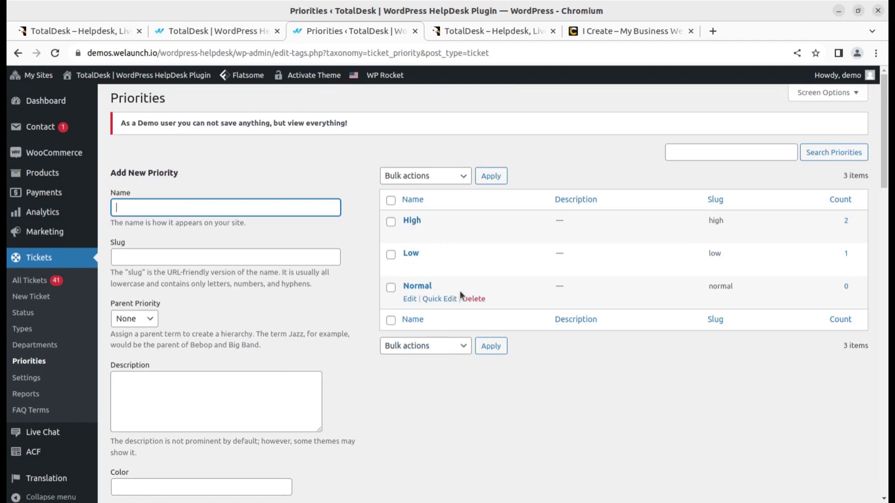
pyautogui.scroll(-4, 460, 290)
pyautogui.scroll(-1, 438, 389)
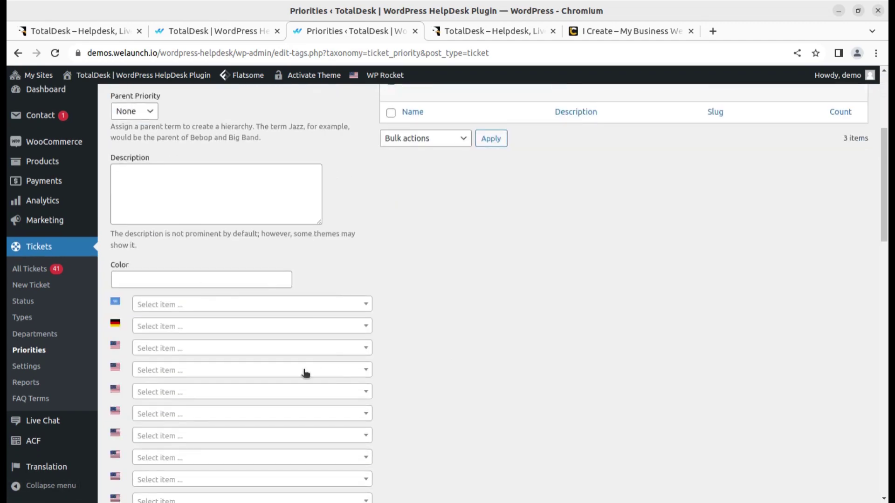
# Review the helpdesk's General settings and inspect the Default New Ticket Status field in the Defaults settings.
pyautogui.click(27, 369)
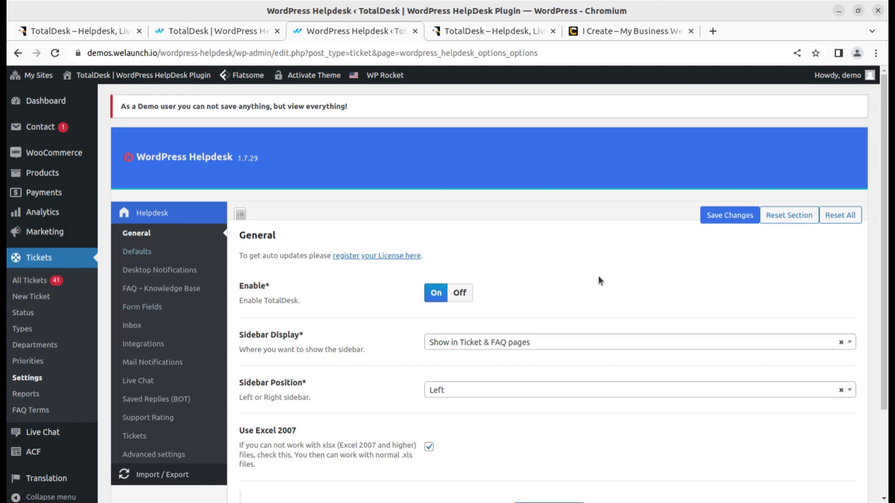
pyautogui.scroll(-3, 597, 276)
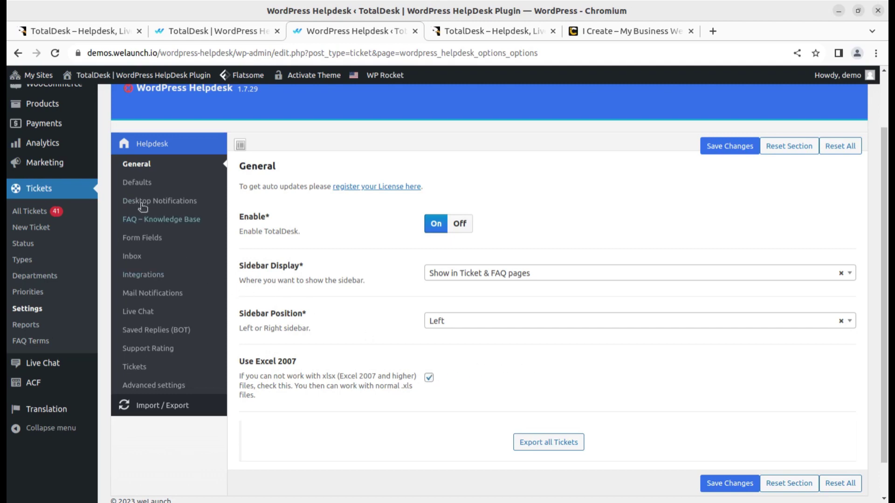
pyautogui.click(138, 183)
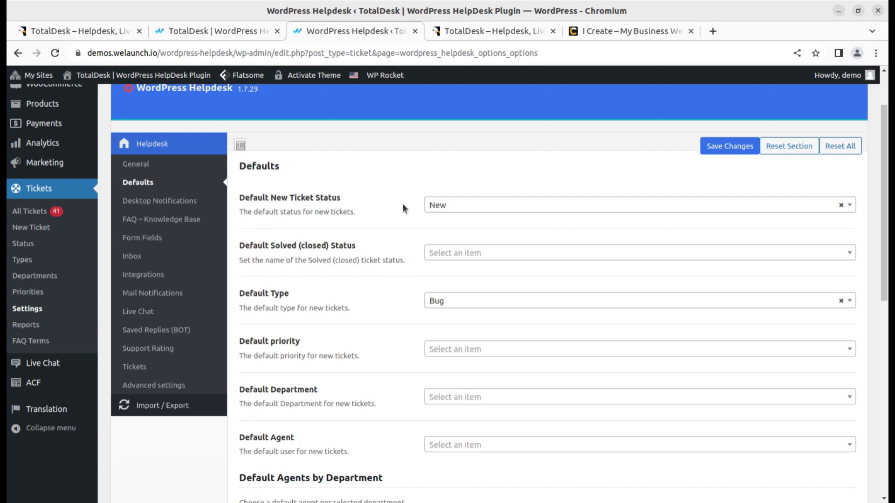
pyautogui.click(621, 207)
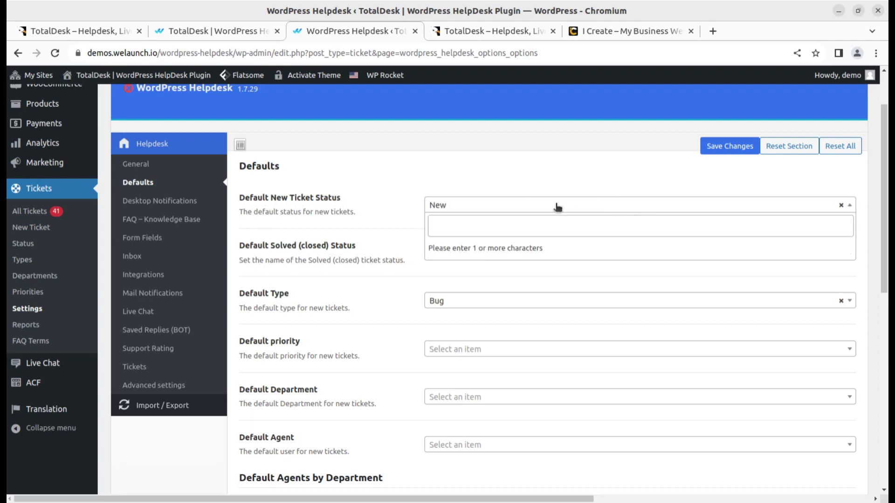
pyautogui.click(512, 176)
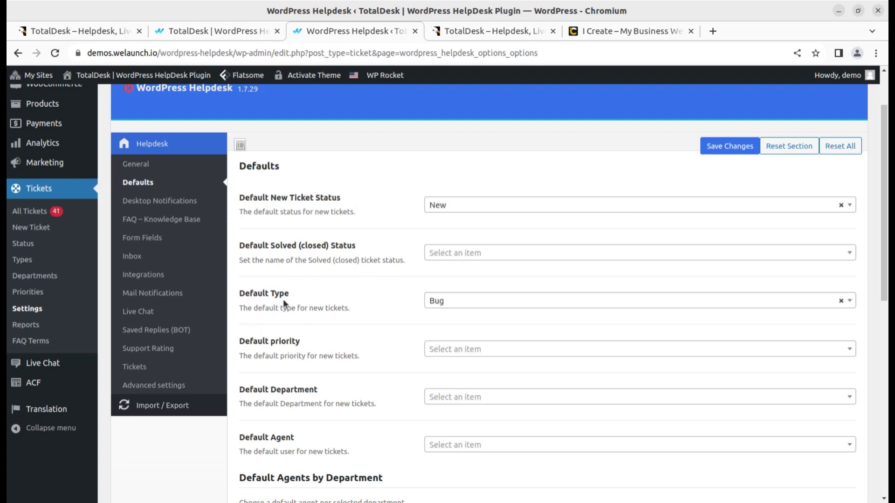
# Review the remaining Defaults settings, including the default priority, default department, default agent and default agents by department.
pyautogui.scroll(-3, 299, 385)
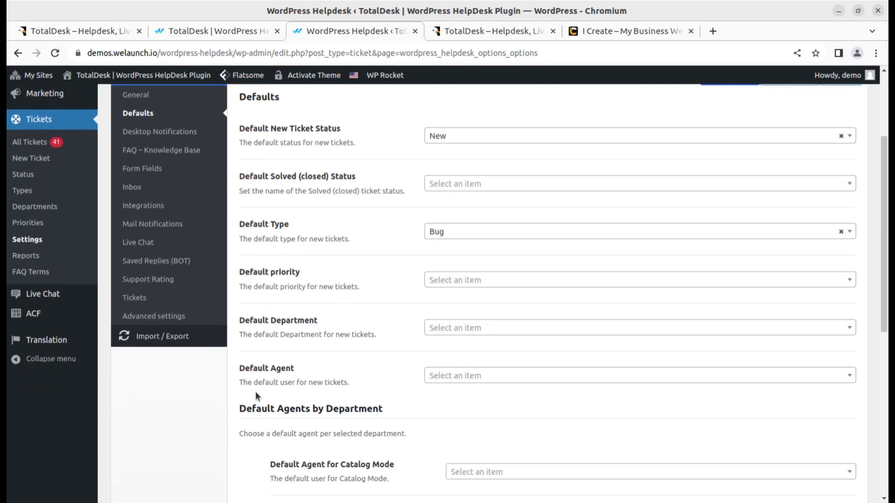
pyautogui.click(601, 281)
pyautogui.click(371, 305)
pyautogui.scroll(-5, 318, 402)
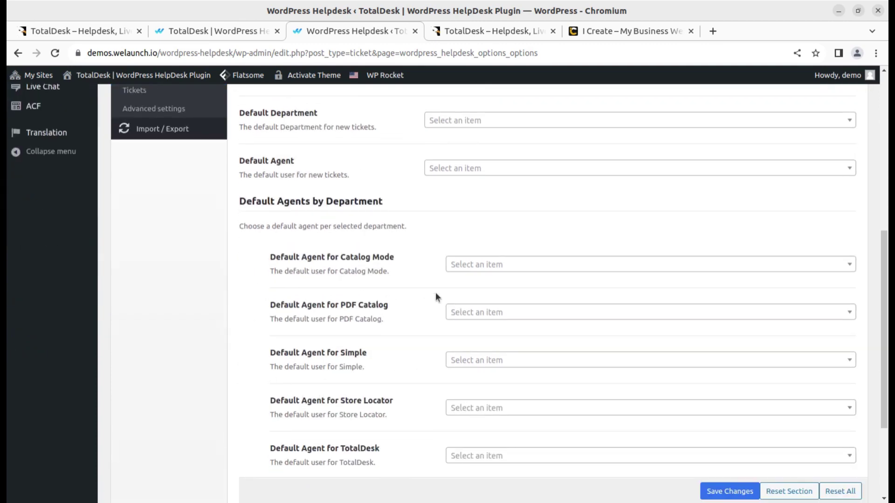
pyautogui.scroll(-3, 561, 364)
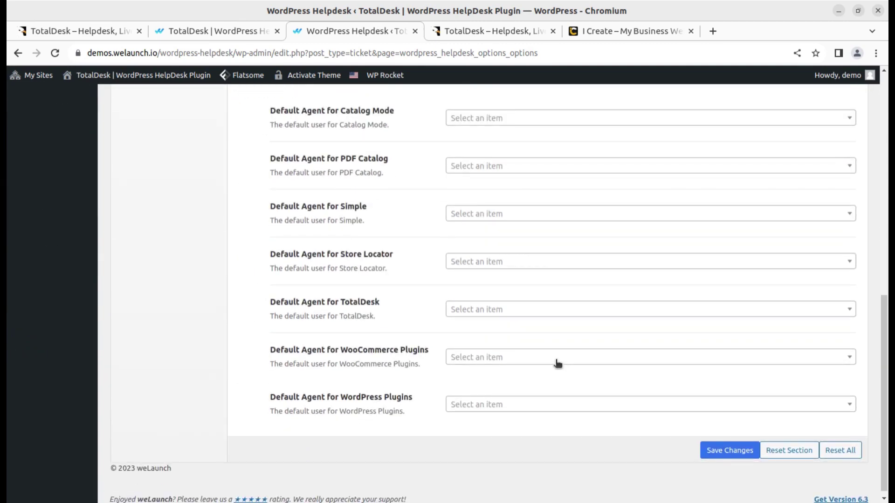
pyautogui.scroll(10, 558, 363)
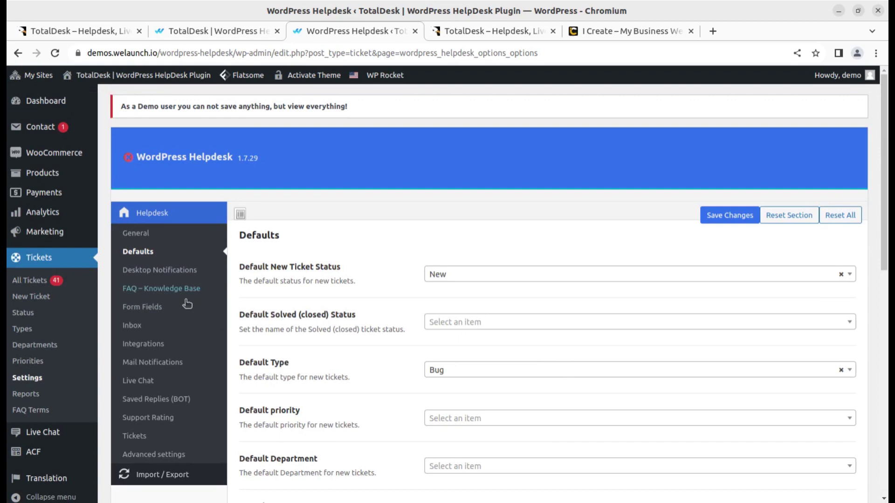
# View the Desktop Notifications setting and examine the FAQ – Knowledge Base display, search, layout and access settings.
pyautogui.click(165, 276)
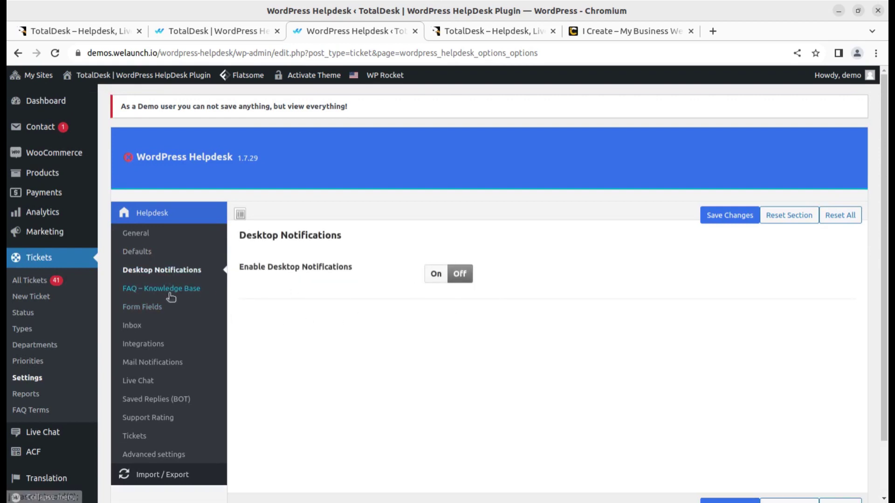
pyautogui.click(168, 292)
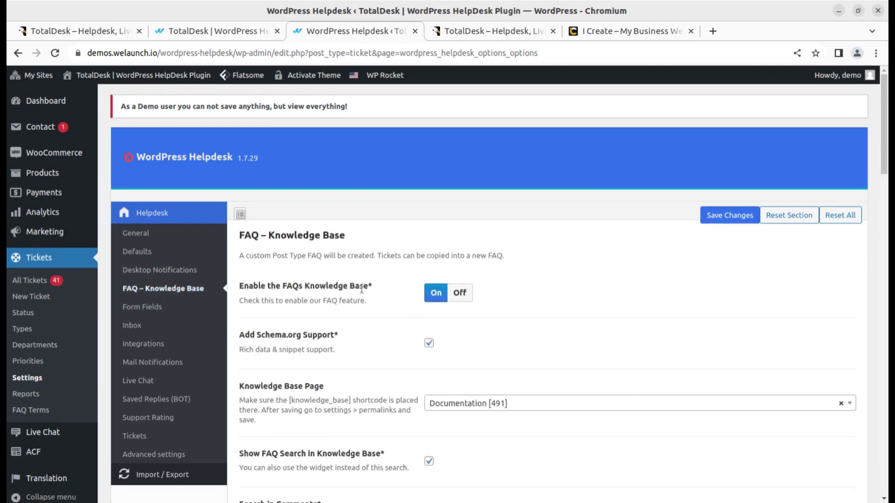
pyautogui.scroll(-3, 325, 364)
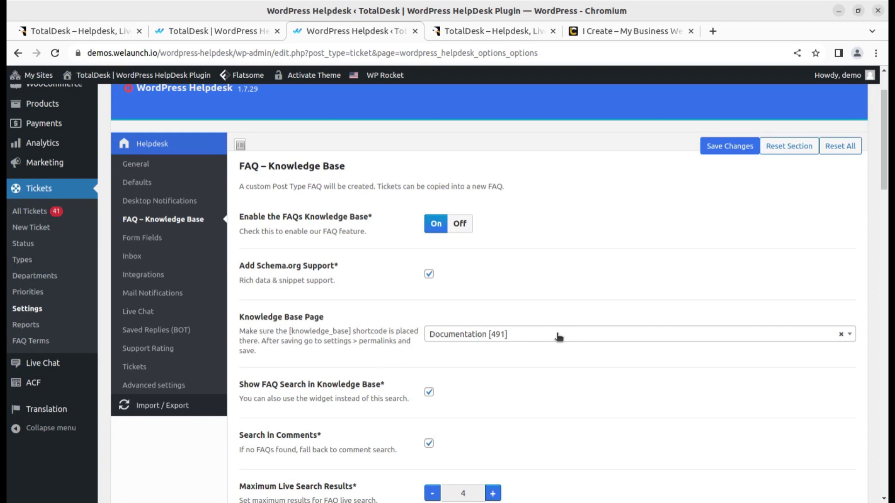
pyautogui.scroll(-3, 422, 315)
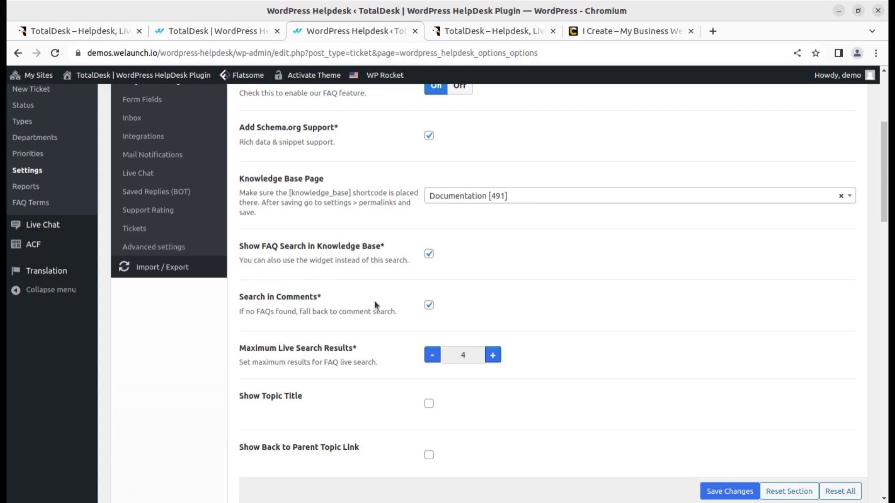
pyautogui.scroll(-3, 320, 400)
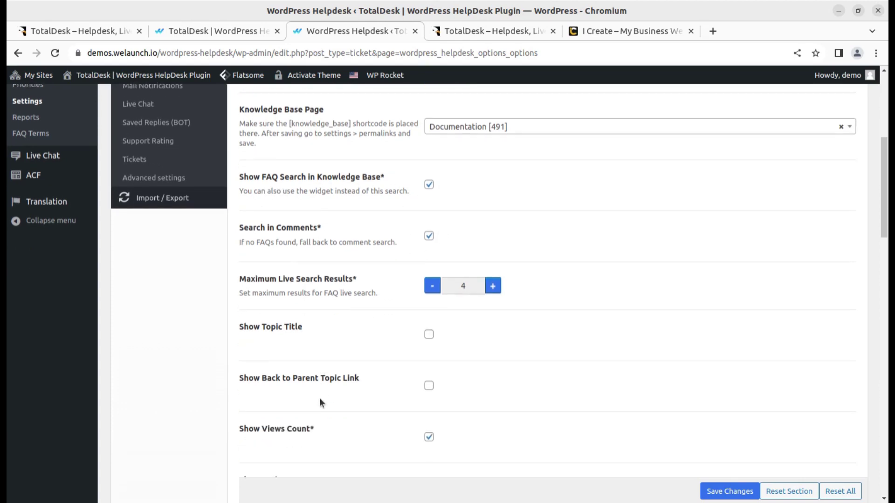
pyautogui.scroll(-8, 355, 351)
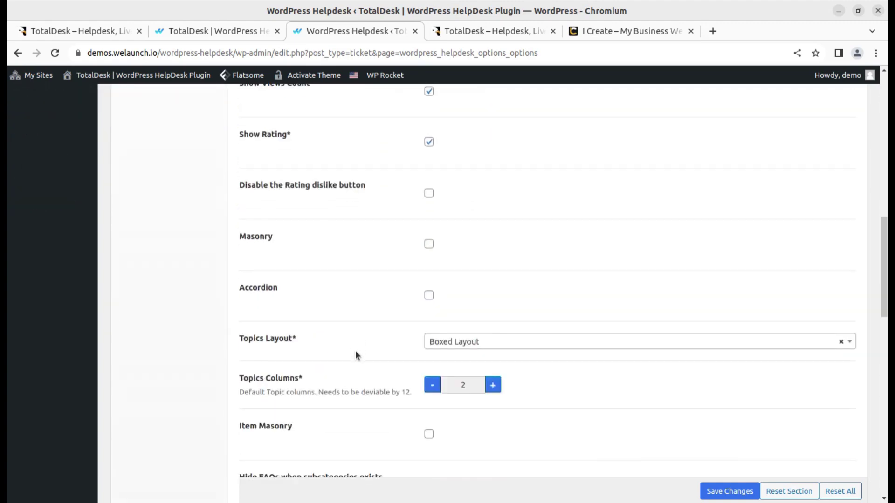
pyautogui.scroll(-8, 355, 357)
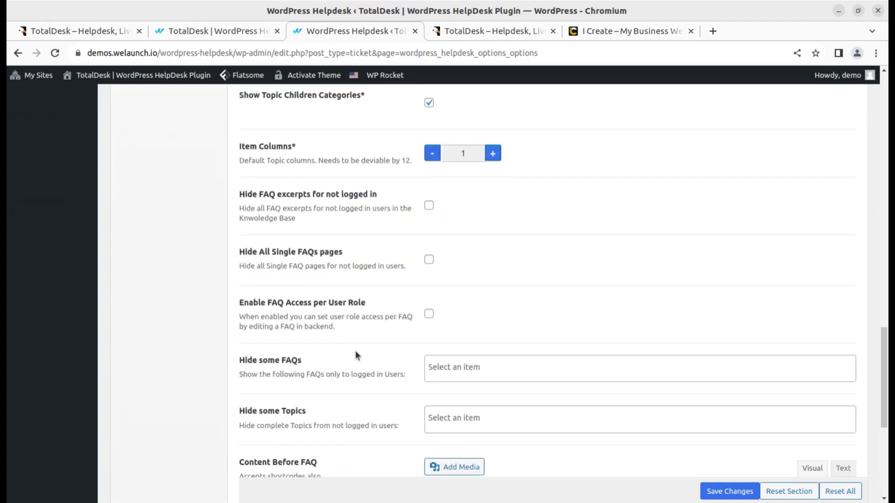
# Review the remaining FAQ – Knowledge Base settings for hiding FAQs and topics and for content before and after the FAQ.
pyautogui.scroll(-4, 513, 329)
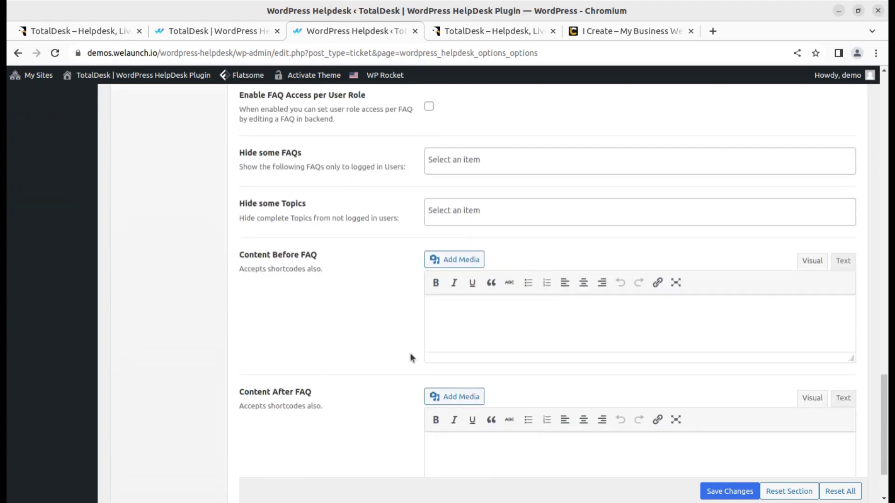
pyautogui.scroll(-2, 411, 357)
pyautogui.scroll(15, 411, 353)
pyautogui.scroll(10, 411, 357)
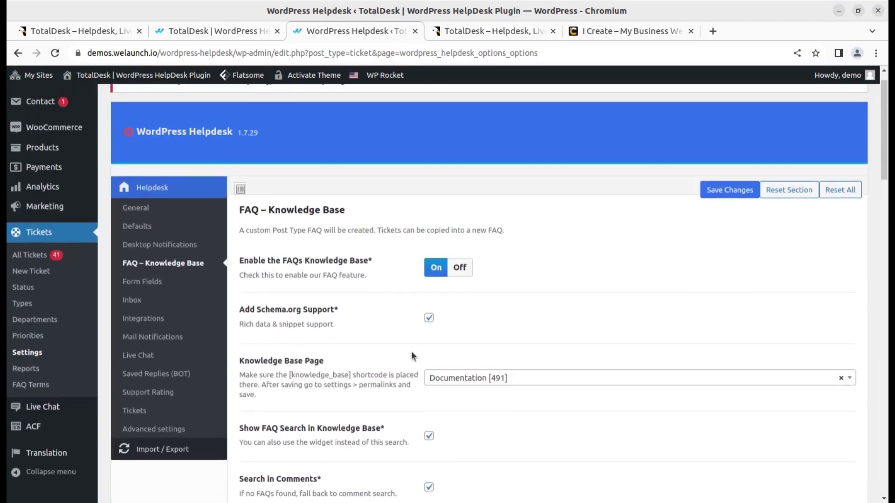
# View the Form Fields settings and examine the simple ticket form's fields and its custom required fields.
pyautogui.click(148, 308)
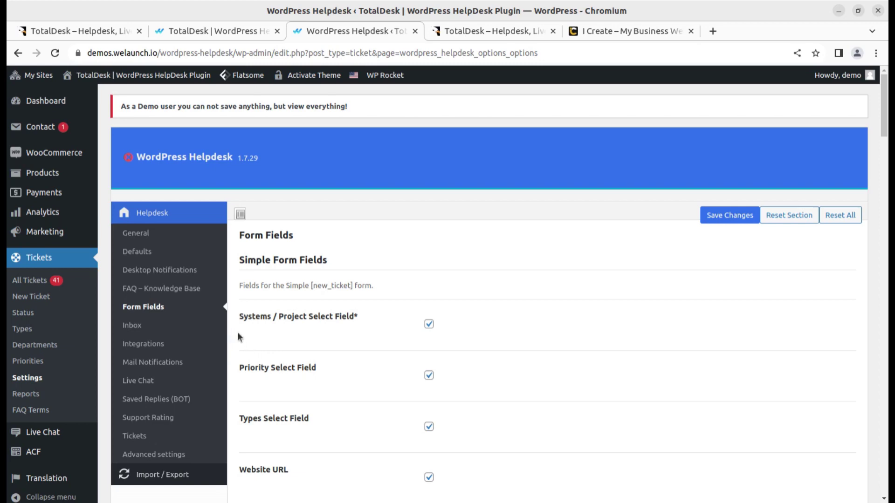
pyautogui.scroll(-2, 393, 334)
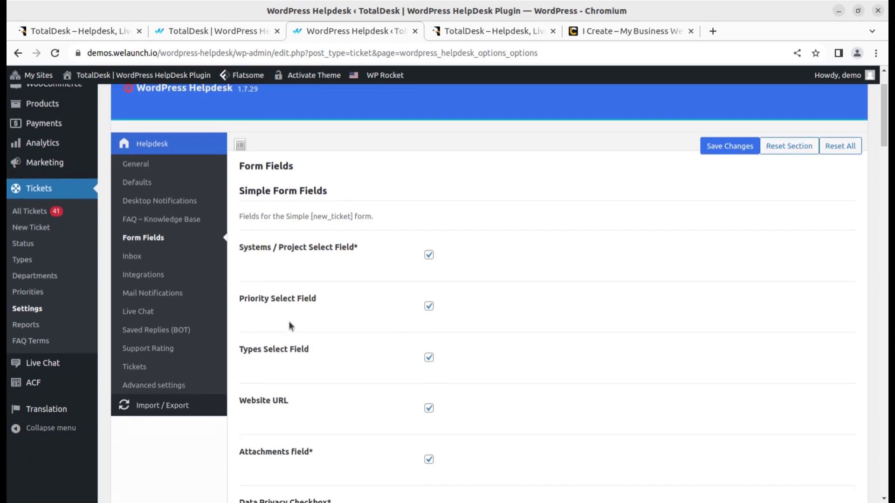
pyautogui.scroll(-5, 346, 372)
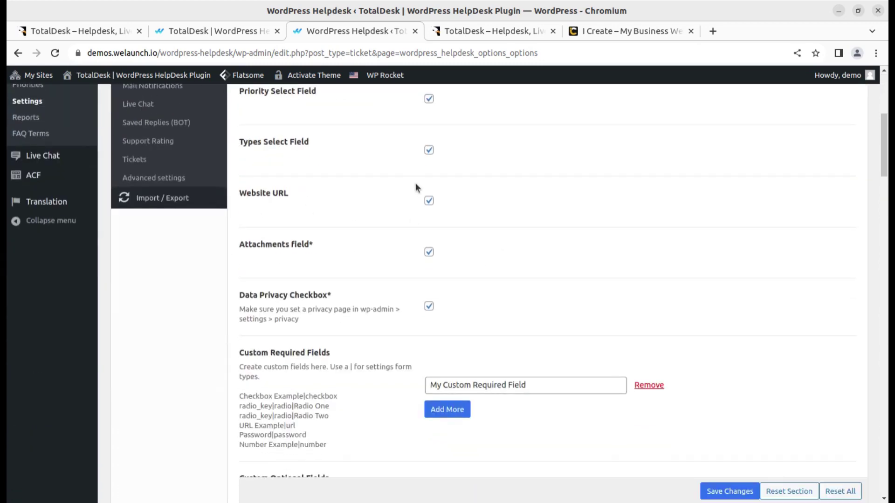
pyautogui.scroll(5, 423, 379)
pyautogui.scroll(-2, 450, 312)
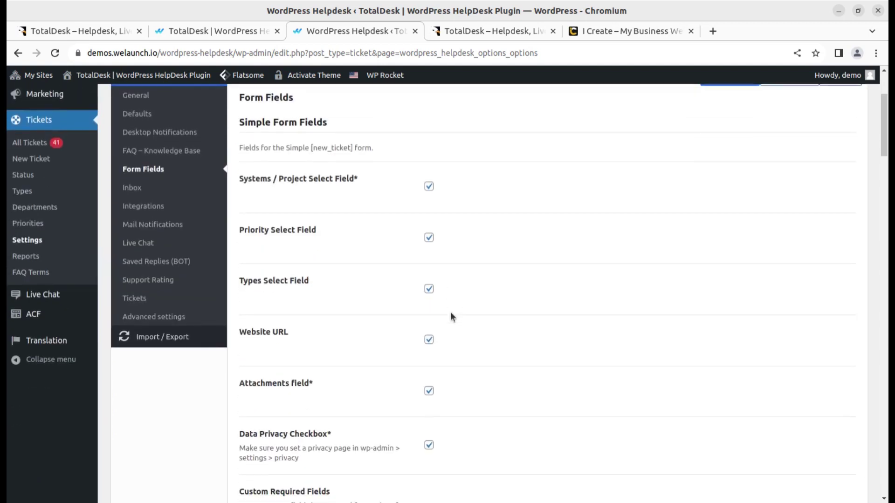
pyautogui.scroll(-2, 429, 305)
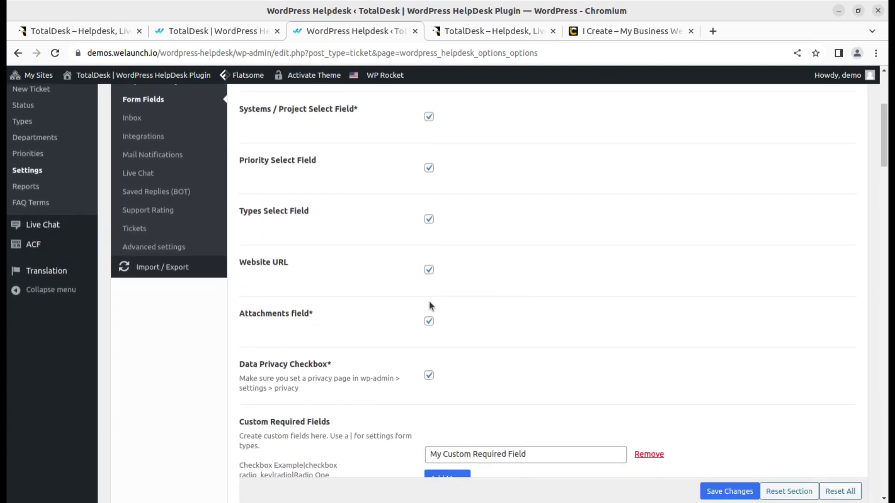
pyautogui.scroll(-3, 429, 305)
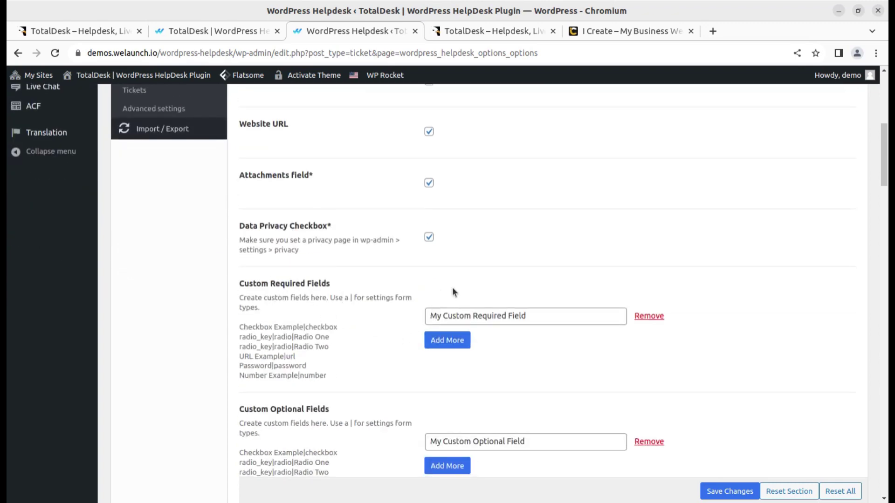
# Examine the remaining Form Fields settings, including the text before the submit button and the Envato form fields.
pyautogui.scroll(-4, 452, 293)
pyautogui.scroll(-4, 452, 298)
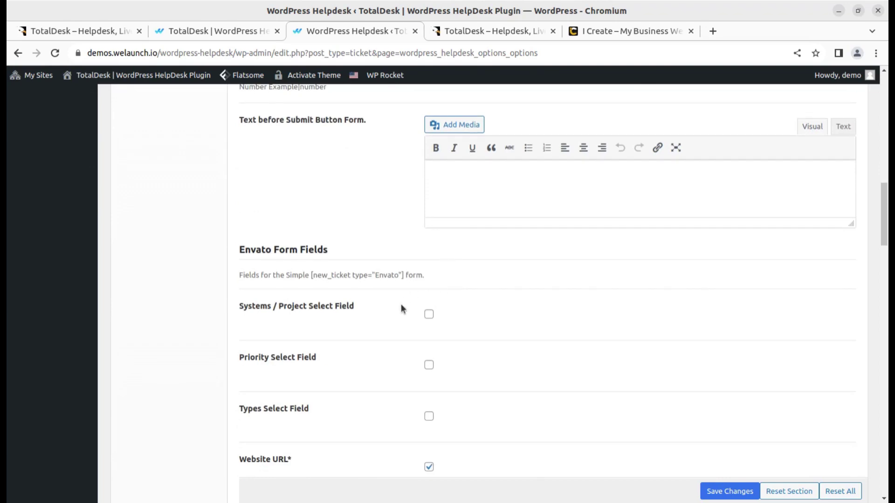
pyautogui.scroll(-5, 543, 298)
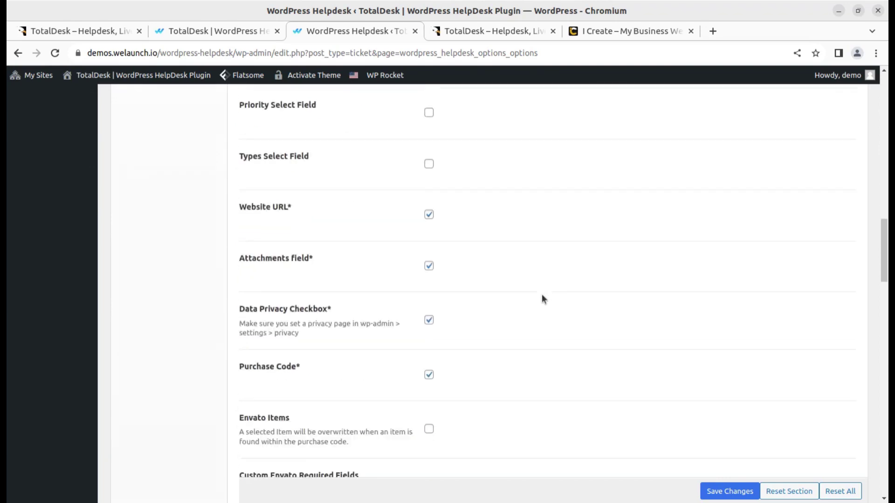
pyautogui.scroll(-4, 543, 299)
pyautogui.scroll(15, 541, 294)
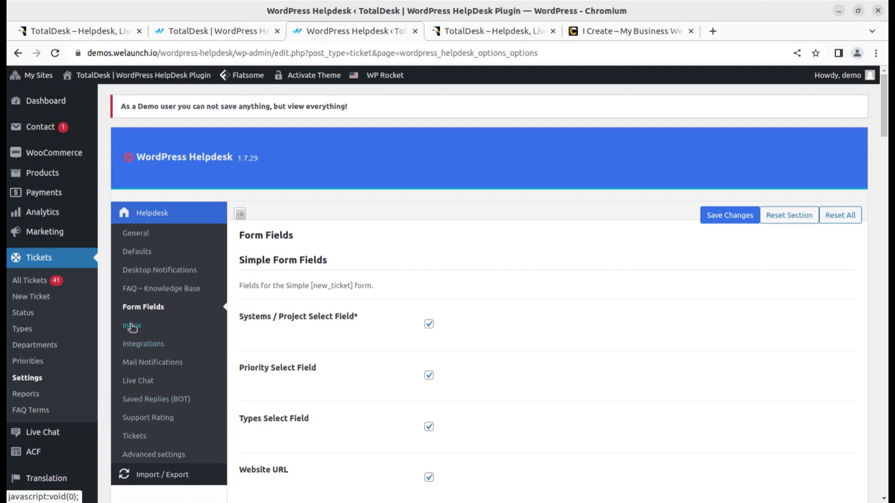
# View the Inbox setting and examine the Integrations settings for Invisible Recaptcha, Envato and the WooCommerce FAQs tab.
pyautogui.click(132, 326)
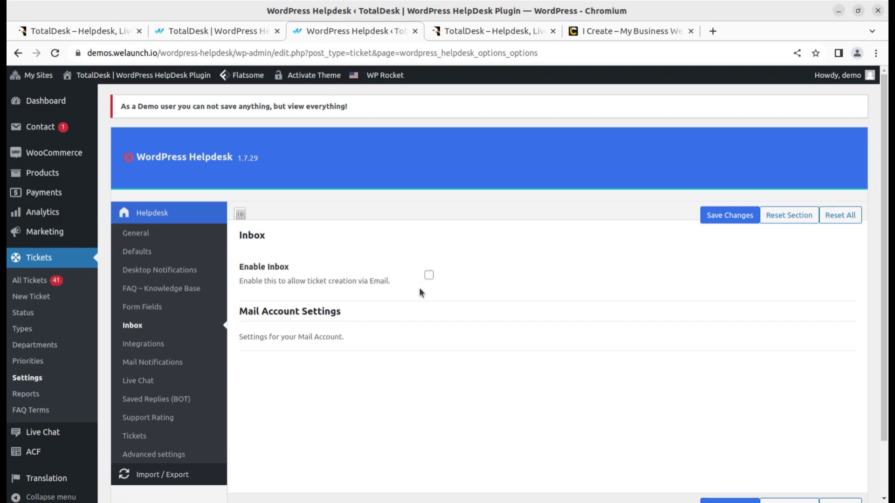
pyautogui.click(143, 344)
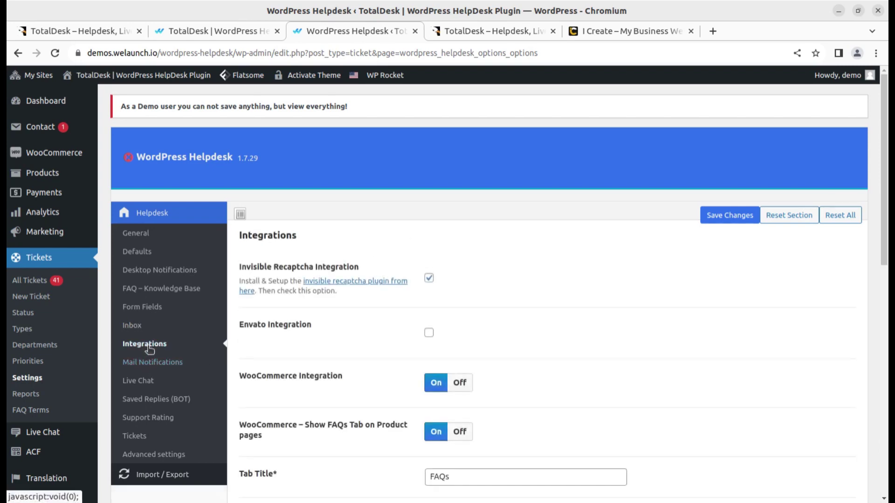
pyautogui.scroll(-1, 461, 339)
pyautogui.scroll(-2, 461, 337)
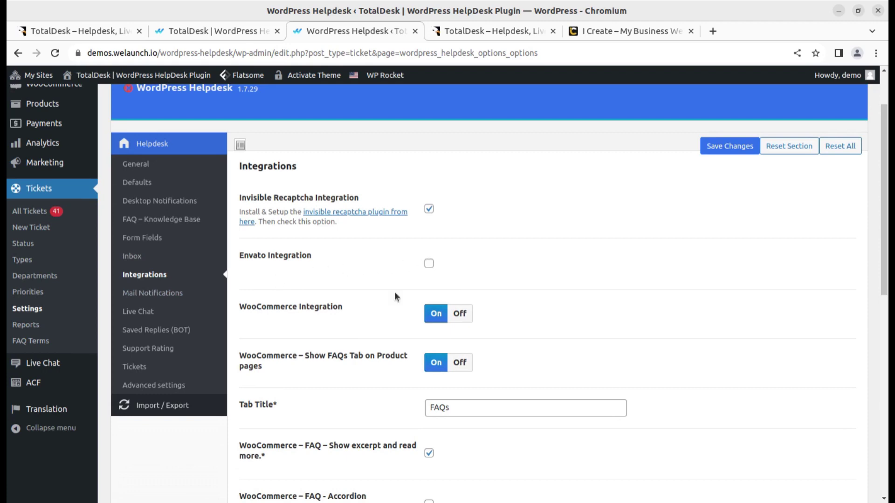
pyautogui.scroll(-3, 265, 377)
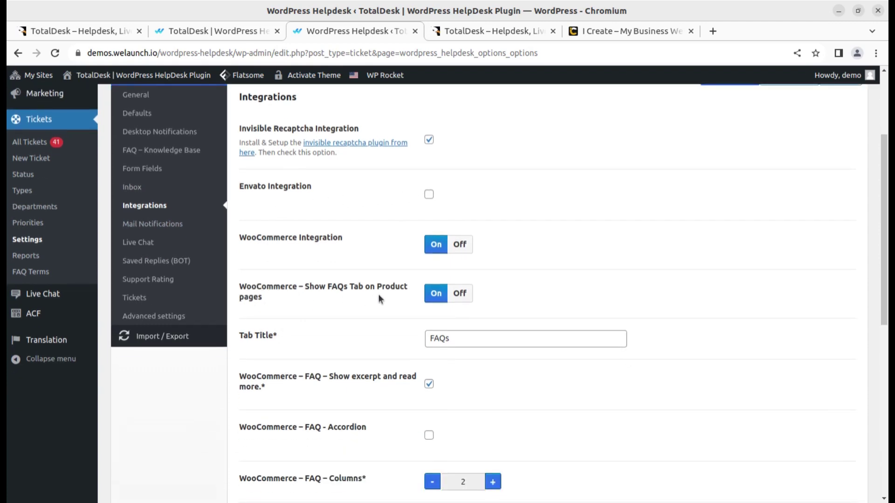
pyautogui.scroll(-6, 462, 312)
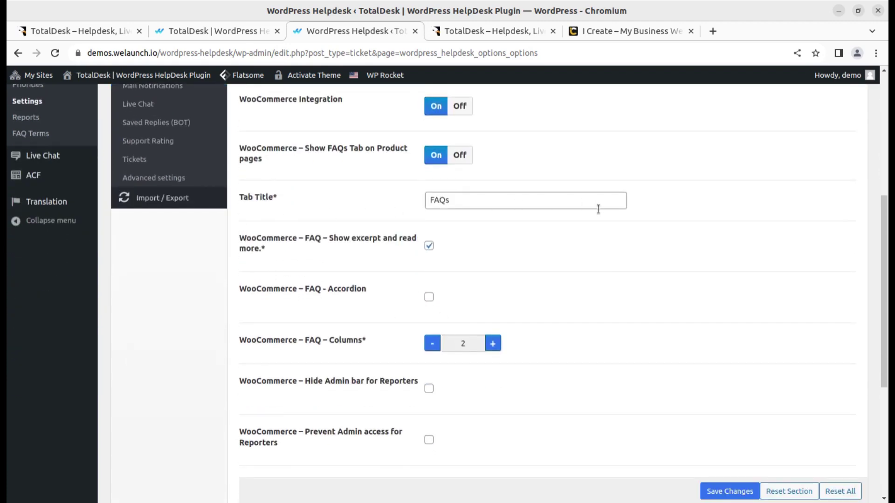
# Review the remaining Integrations settings, including WooCommerce reporter access and the FB Messenger, Crisp, PureChat and Chatra live chats.
pyautogui.scroll(-6, 373, 282)
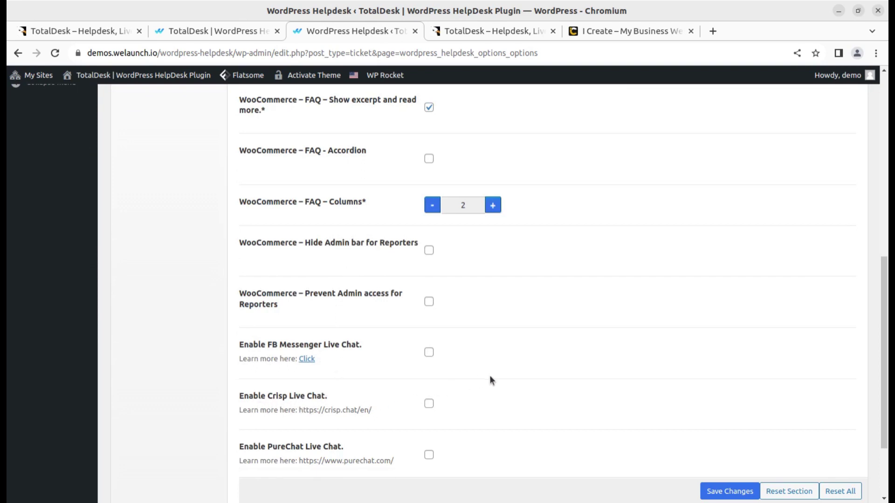
pyautogui.scroll(-5, 313, 425)
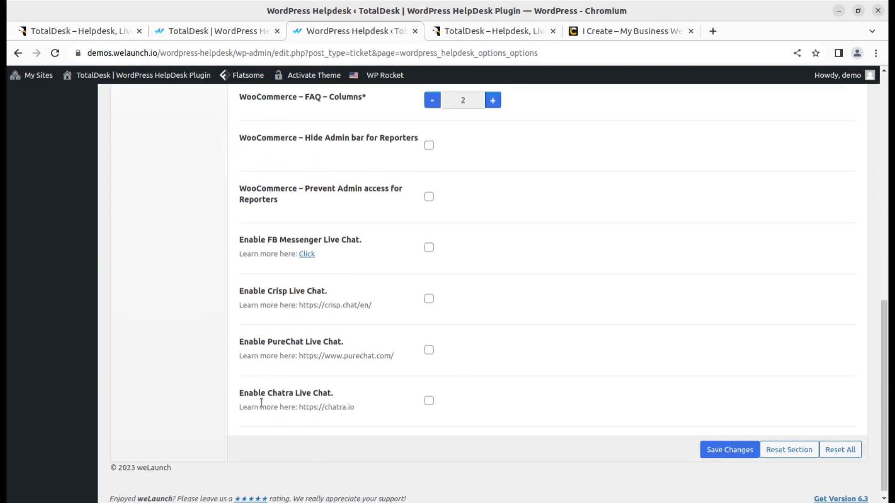
pyautogui.scroll(12, 462, 354)
pyautogui.scroll(-9, 472, 326)
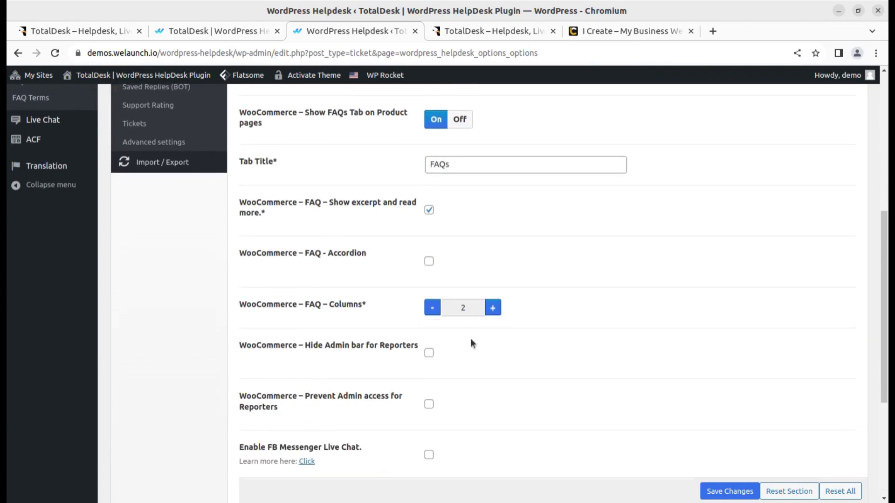
pyautogui.scroll(15, 457, 340)
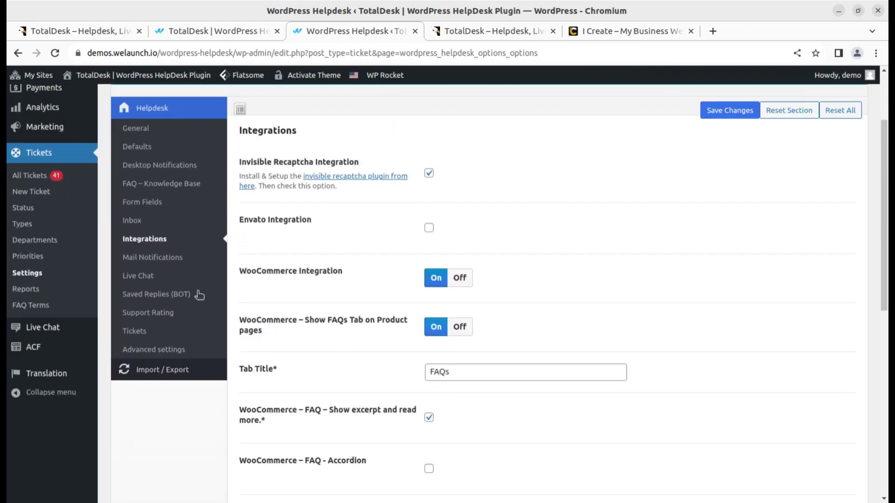
# Review the Mail Notifications settings for new tickets, status changes, added comments and assigned agent changes.
pyautogui.click(144, 260)
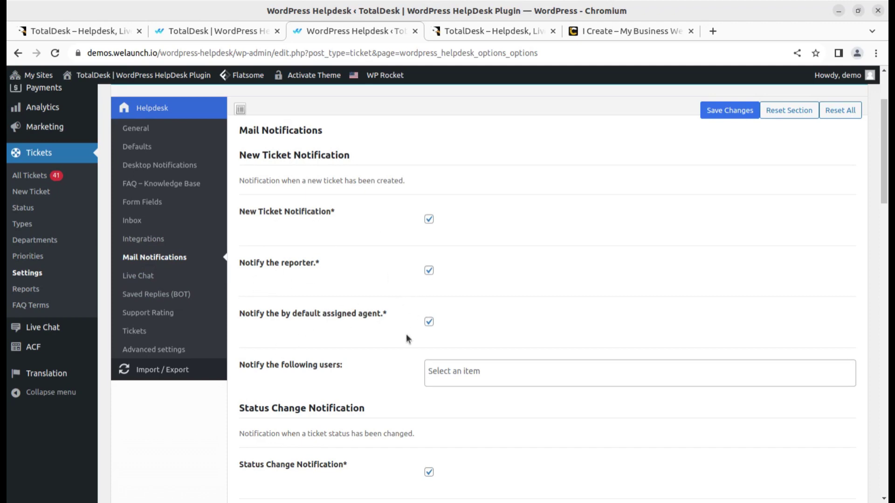
pyautogui.scroll(-10, 406, 334)
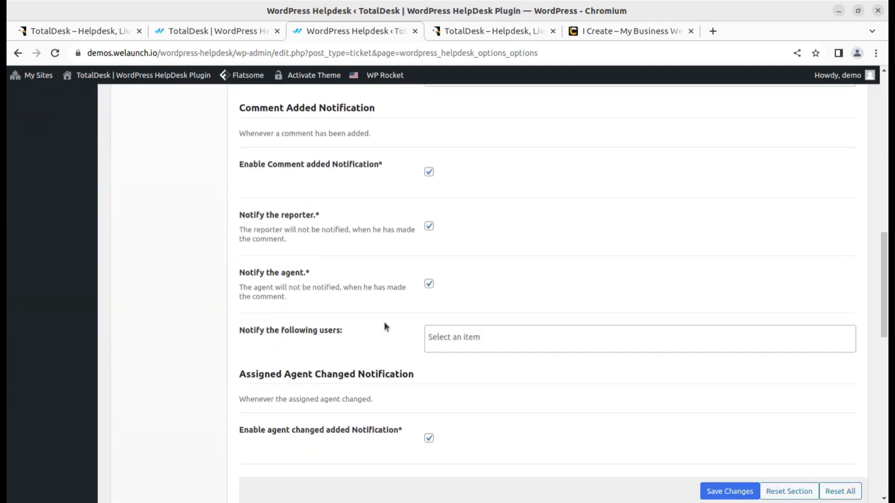
pyautogui.scroll(-5, 384, 322)
pyautogui.scroll(15, 384, 323)
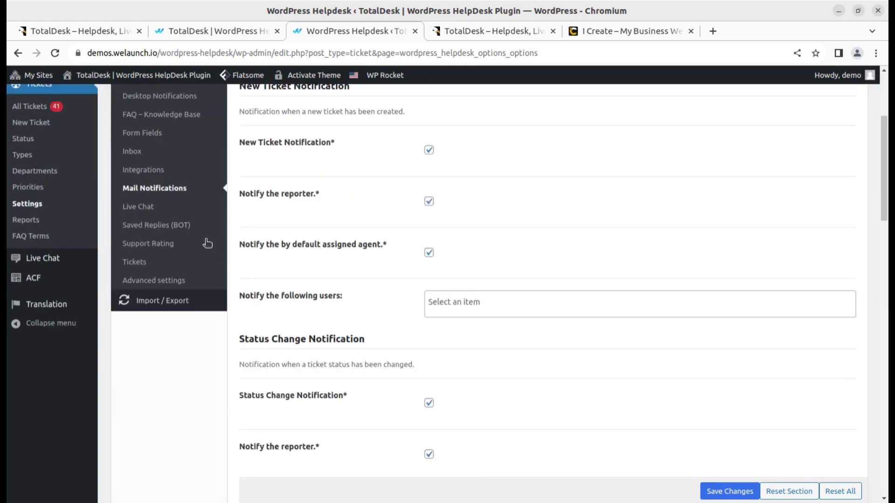
# View the helpdesk's Live Chat settings and examine the guest chat, attachments, offline hiding, icon and accent color options.
pyautogui.click(144, 206)
pyautogui.scroll(4, 412, 302)
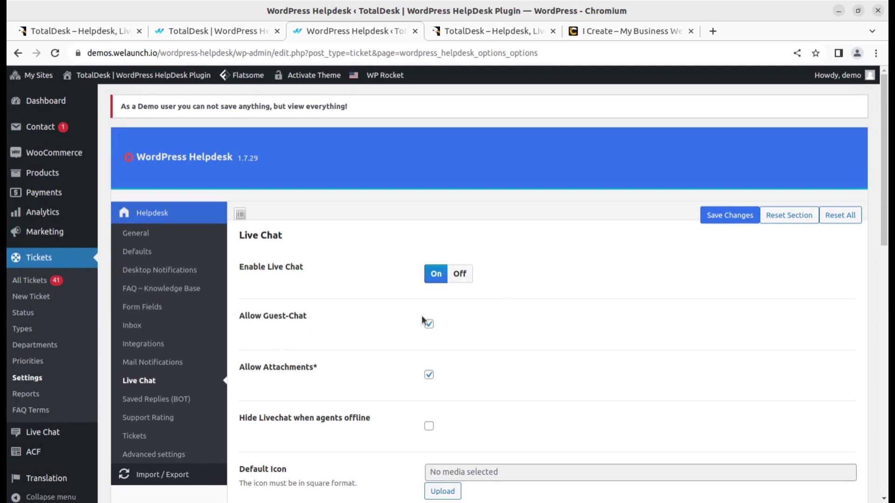
pyautogui.click(427, 373)
pyautogui.scroll(-3, 522, 370)
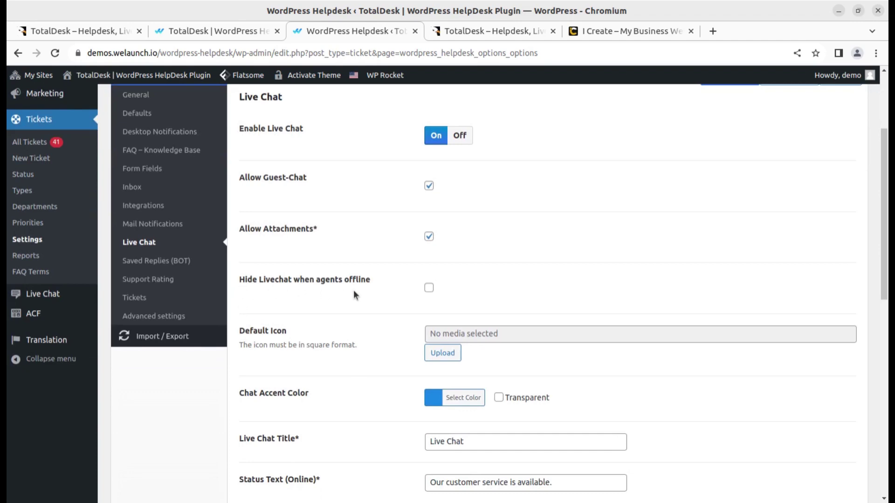
pyautogui.scroll(-3, 345, 313)
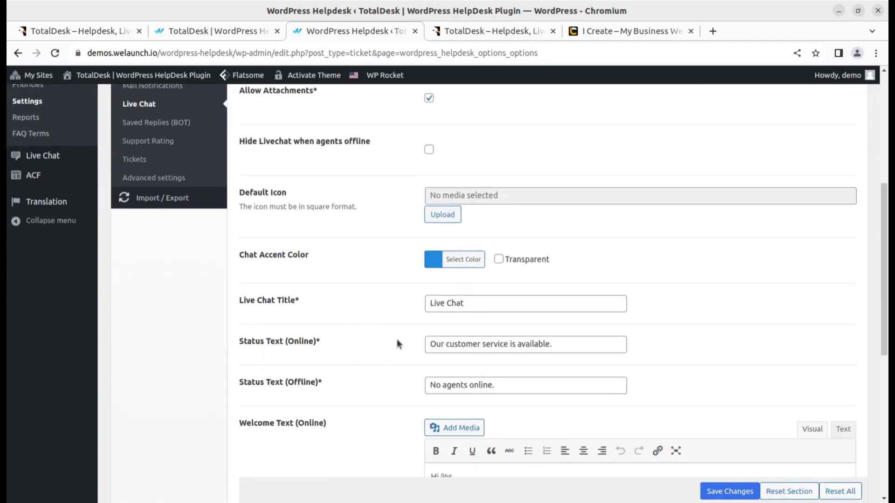
# Examine the Live Chat title, online and offline status texts, welcome texts, button text and AJAX interval.
pyautogui.tripleClick(468, 306)
pyautogui.scroll(-2, 429, 298)
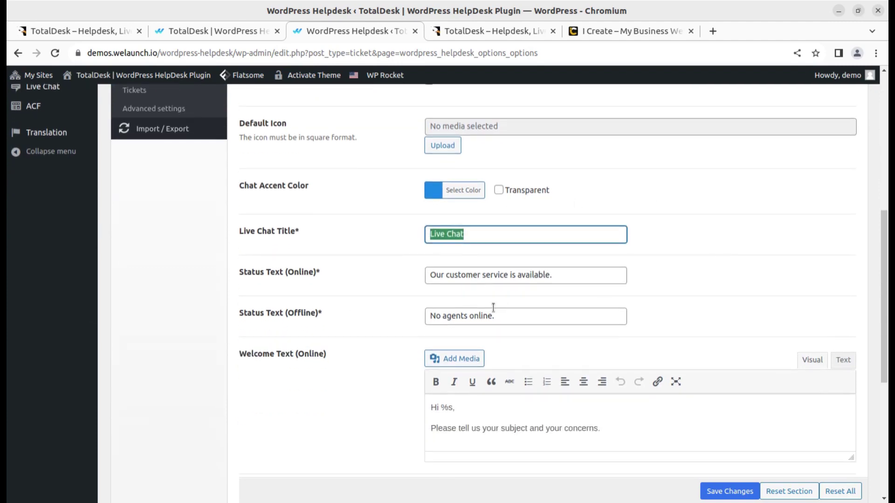
pyautogui.scroll(-5, 405, 336)
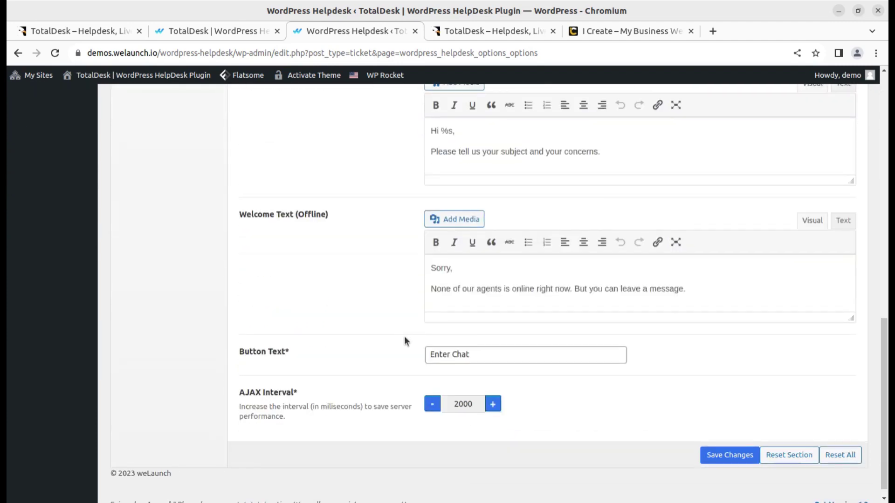
pyautogui.scroll(13, 393, 372)
pyautogui.scroll(-4, 386, 375)
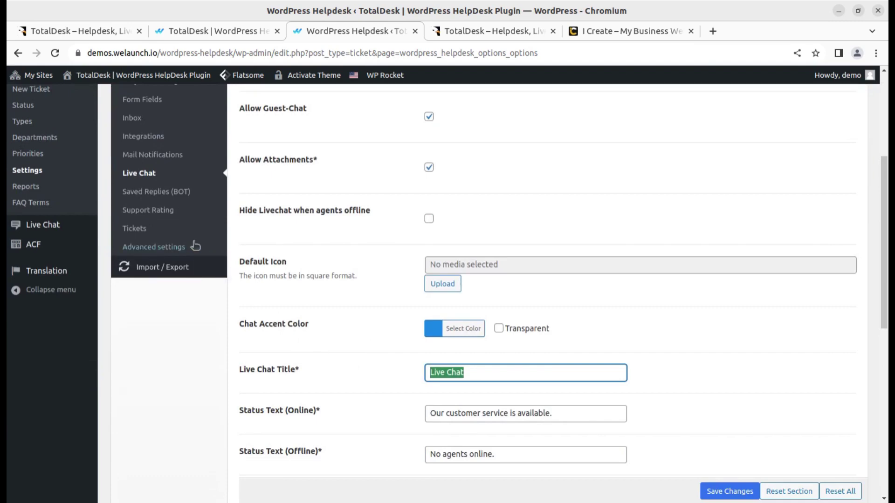
# Enable the reply template in the Saved Replies (BOT) settings and read through the template's text.
pyautogui.click(156, 199)
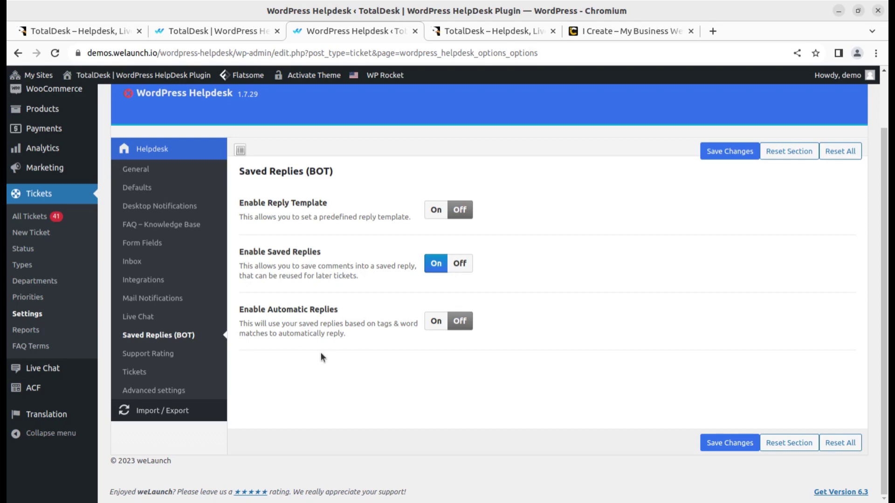
pyautogui.click(436, 210)
pyautogui.scroll(-5, 503, 345)
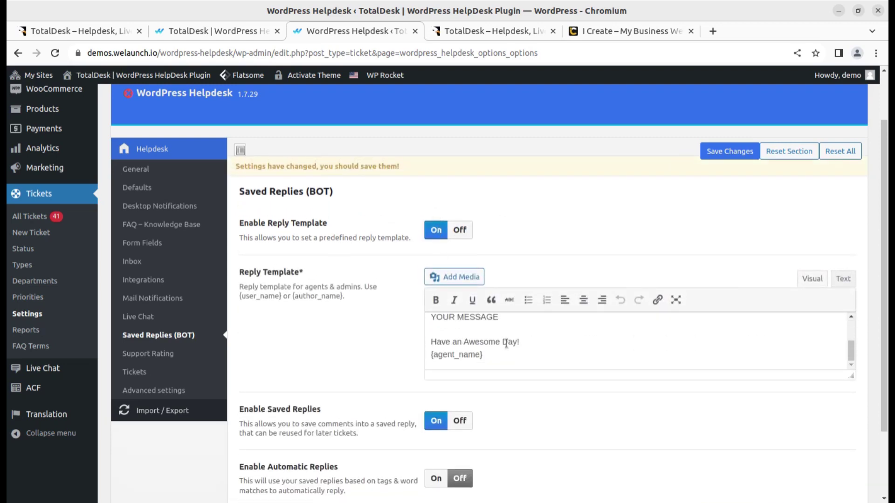
pyautogui.scroll(5, 511, 264)
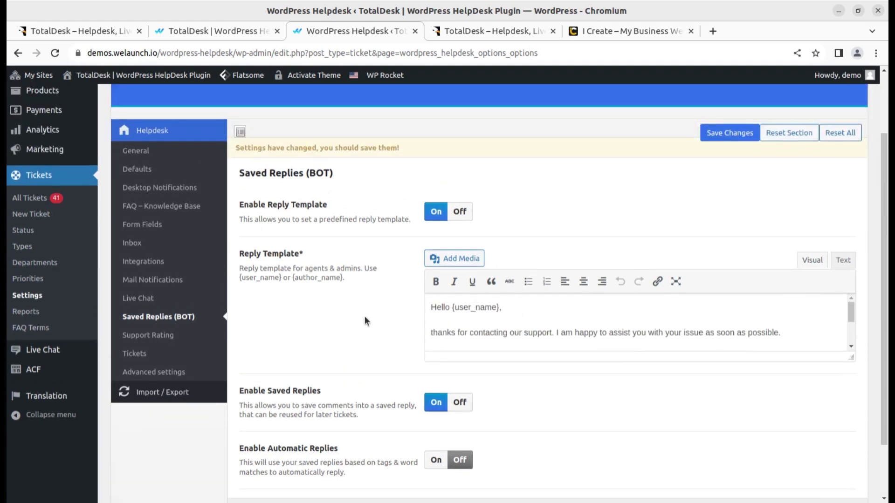
pyautogui.scroll(-3, 614, 236)
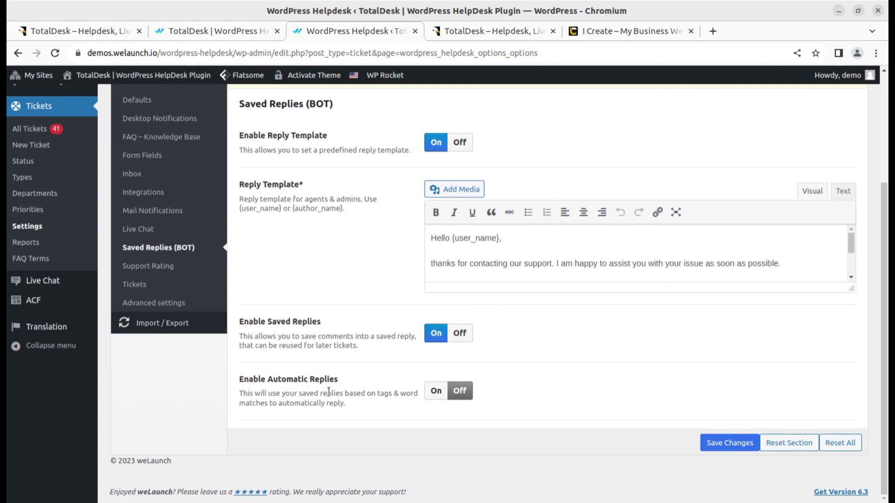
# Enable automatic replies in the Saved Replies (BOT) settings, including for new tickets, and check the Automatic Reply User selection.
pyautogui.click(433, 394)
pyautogui.scroll(-6, 447, 388)
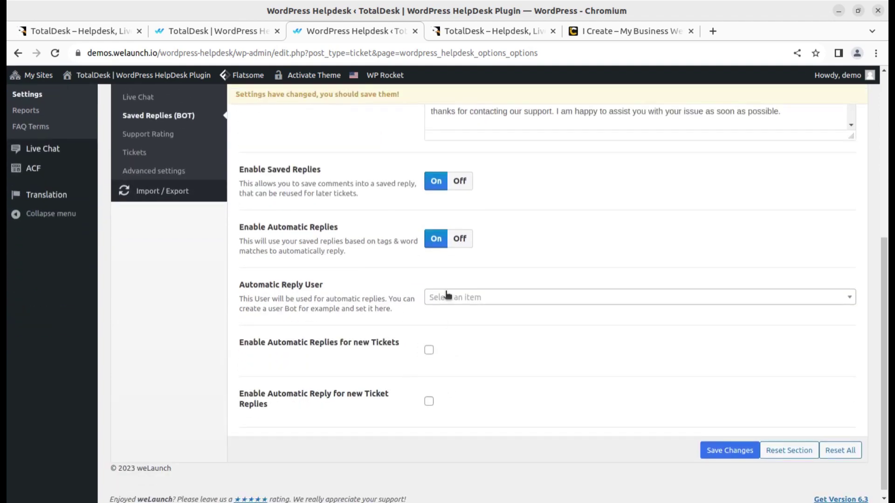
pyautogui.click(464, 300)
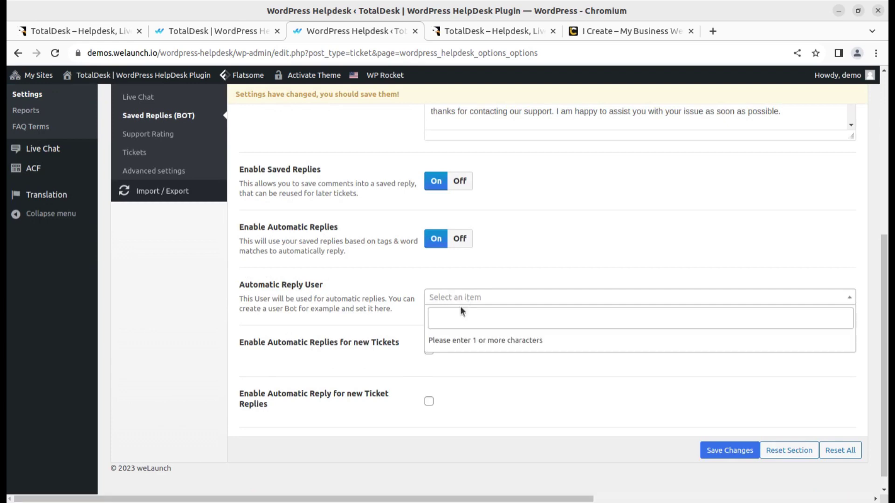
pyautogui.click(445, 323)
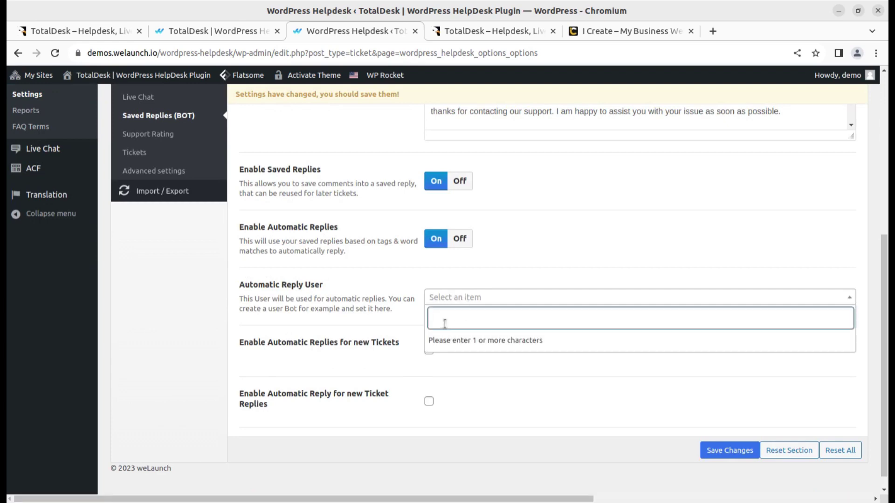
pyautogui.click(617, 244)
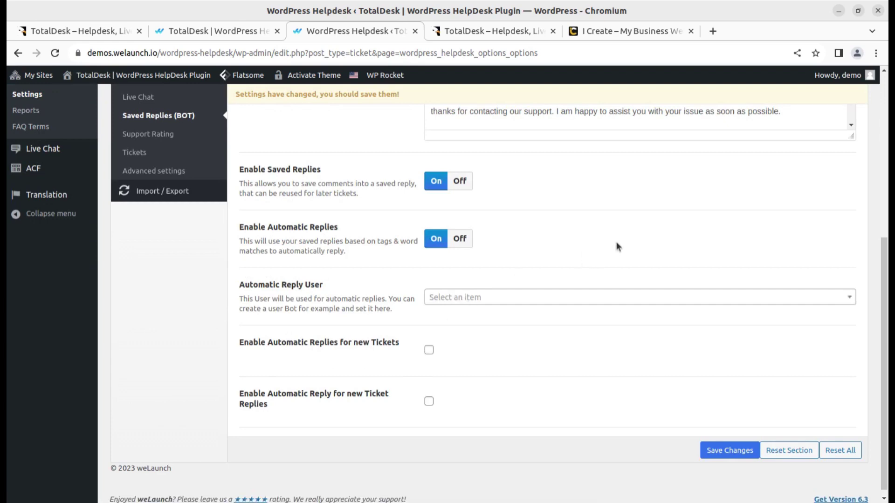
pyautogui.click(428, 350)
pyautogui.scroll(-3, 427, 349)
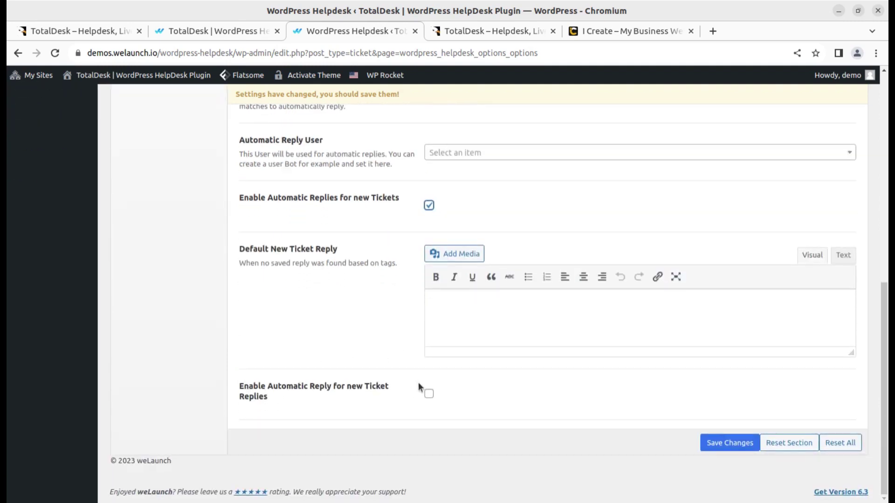
# View the Support Rating settings and examine the agent feedback, feedback page, ticket page rating and single ticket intro options.
pyautogui.scroll(10, 418, 382)
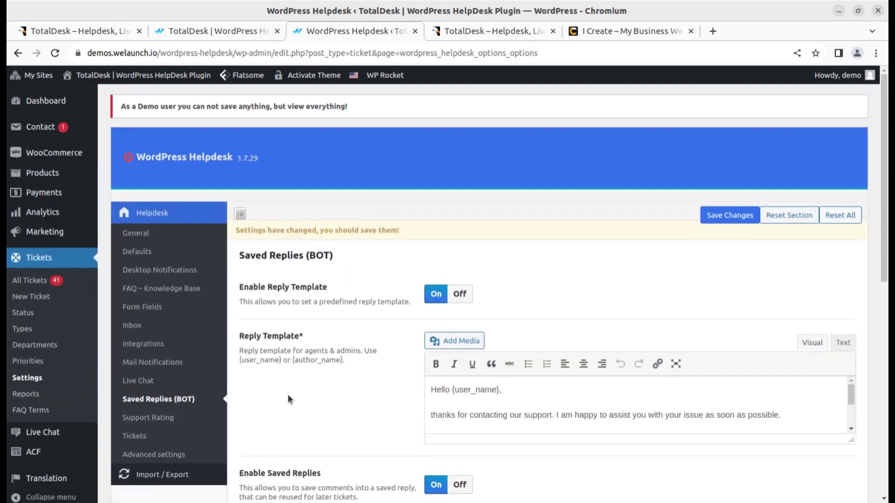
pyautogui.click(151, 422)
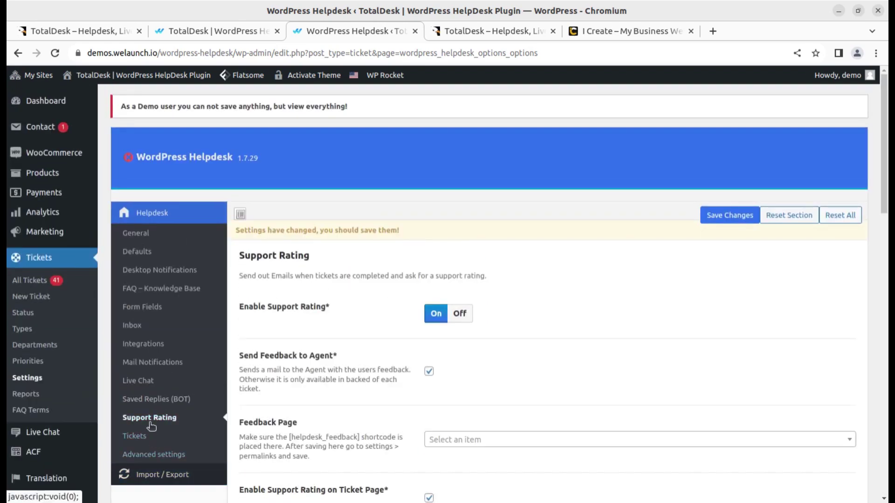
pyautogui.scroll(-5, 529, 326)
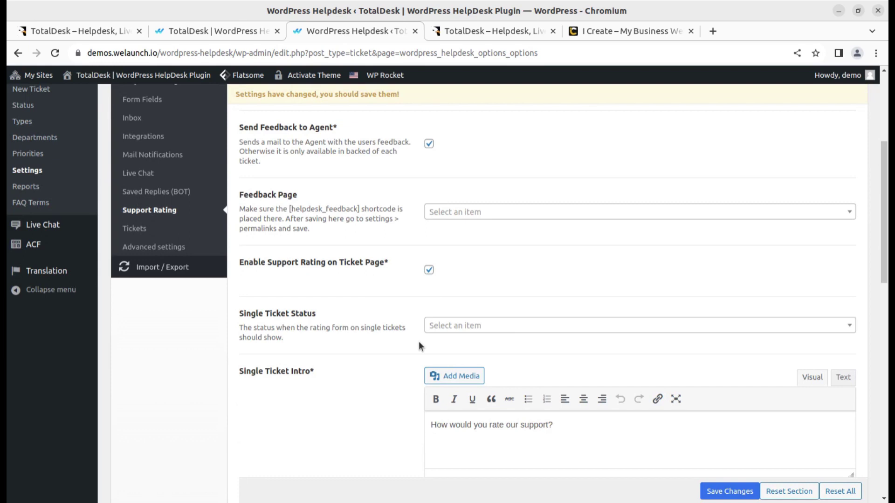
# View the helpdesk's Tickets settings and check the New Ticket Page selection.
pyautogui.click(140, 233)
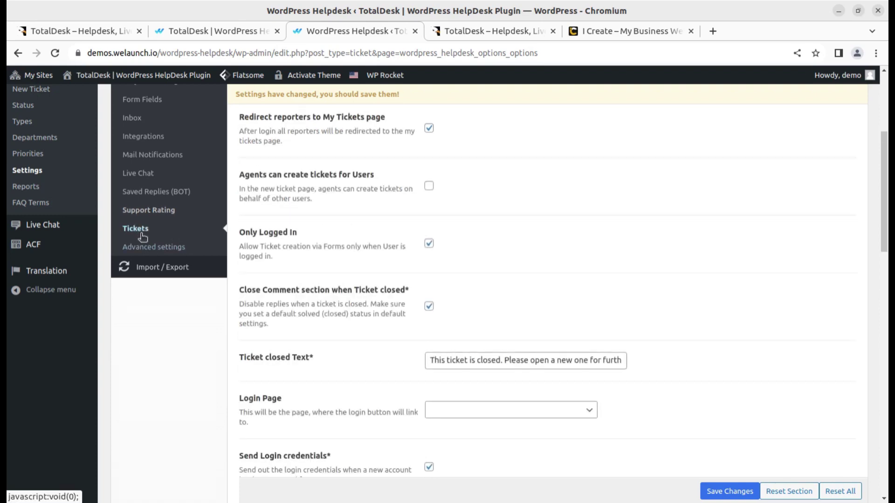
pyautogui.scroll(5, 520, 406)
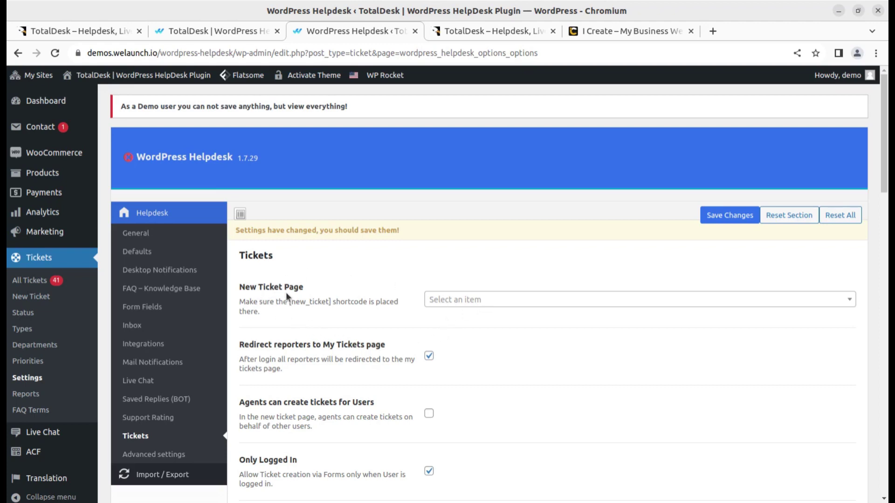
pyautogui.click(621, 299)
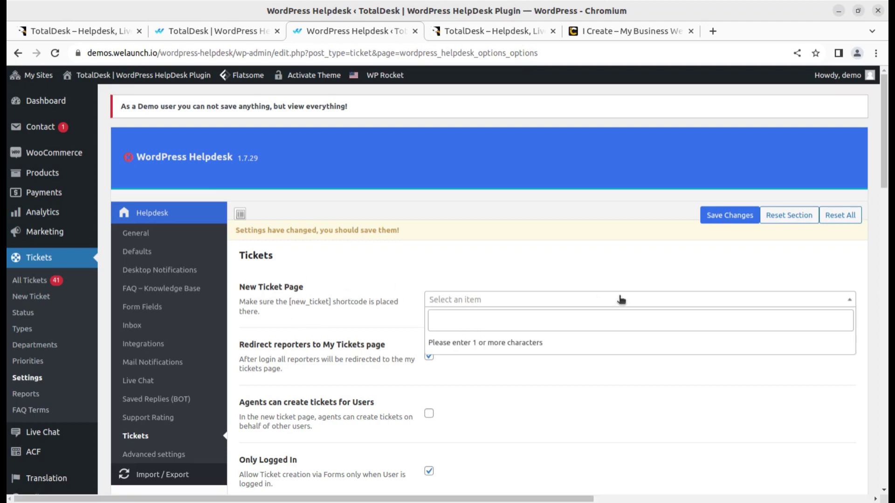
pyautogui.click(620, 300)
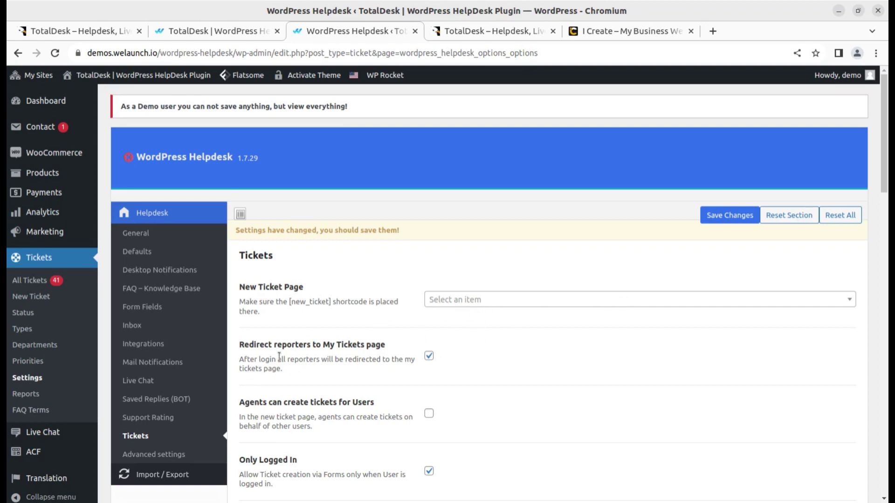
# Examine the remaining ticket options, from agent ticket creation and ticket closing to the My Tickets table display settings.
pyautogui.scroll(-3, 390, 372)
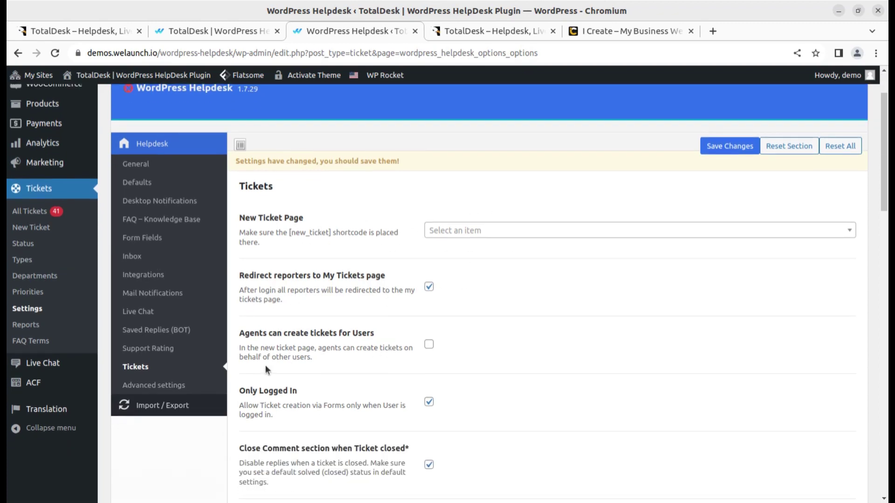
pyautogui.scroll(-10, 470, 360)
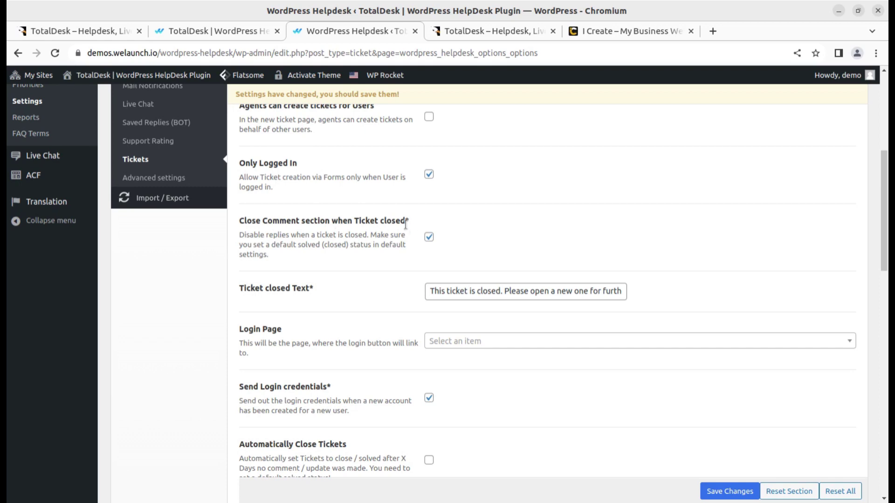
pyautogui.scroll(-3, 361, 305)
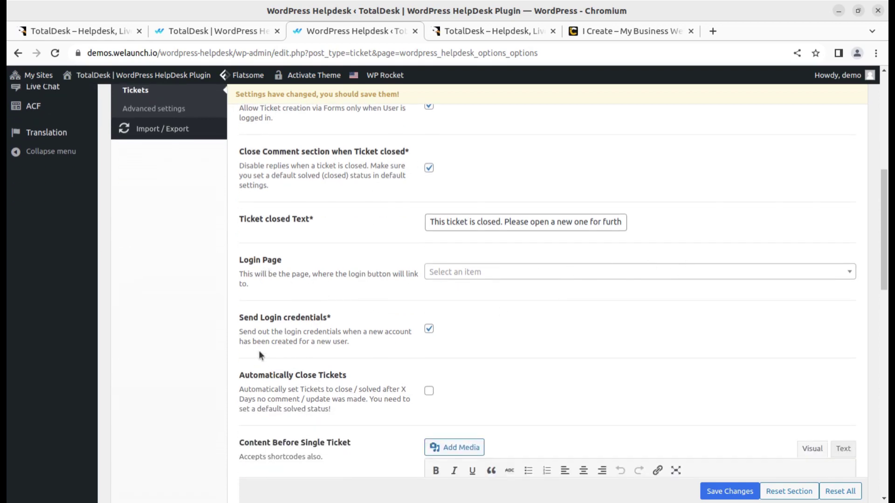
pyautogui.scroll(-10, 350, 422)
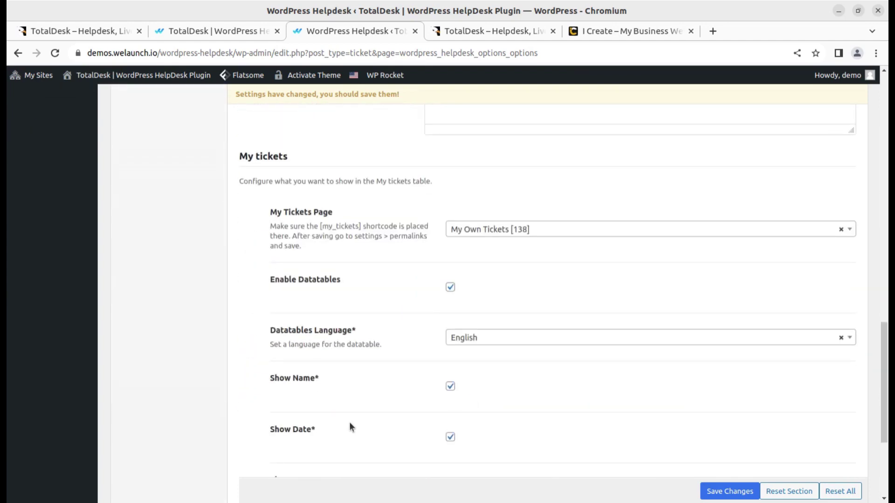
pyautogui.scroll(-4, 528, 329)
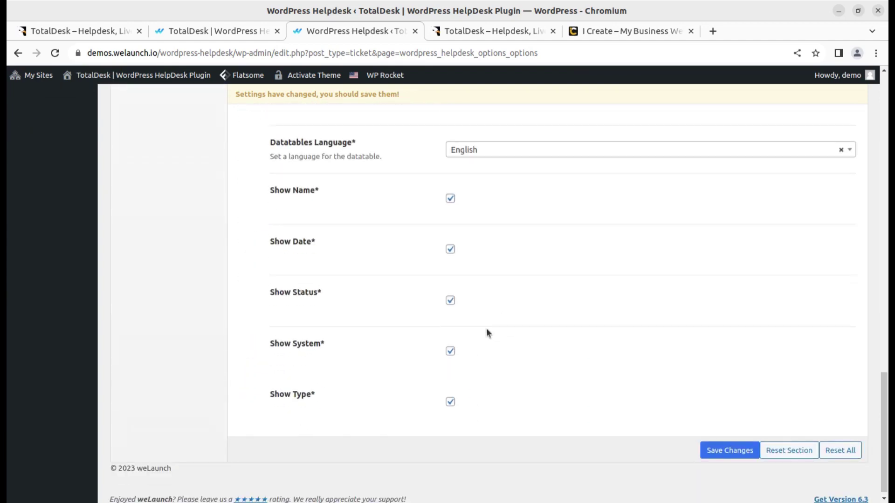
# View the Advanced settings and examine the Use Theme Template option and the Support Mail Template code.
pyautogui.scroll(20, 326, 402)
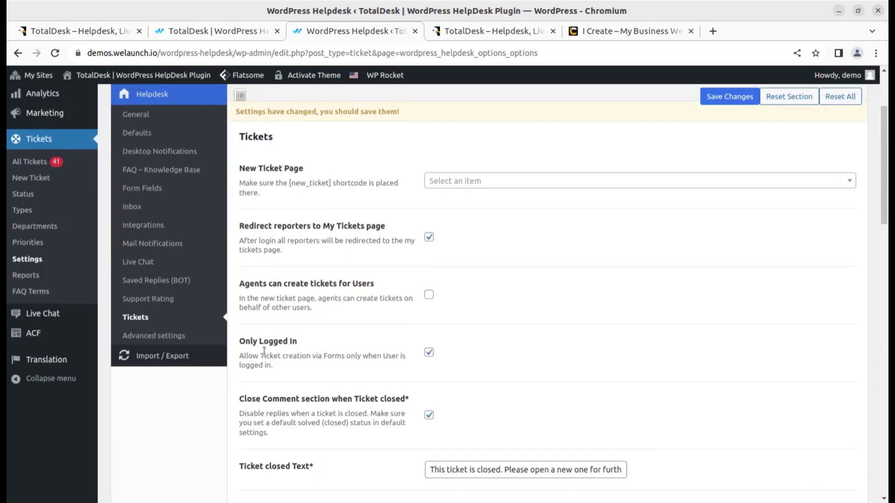
pyautogui.click(133, 336)
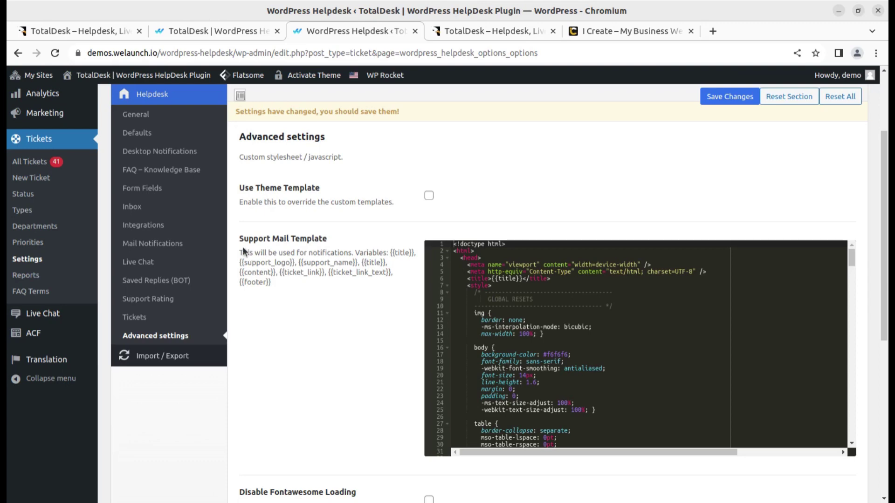
pyautogui.scroll(-3, 541, 306)
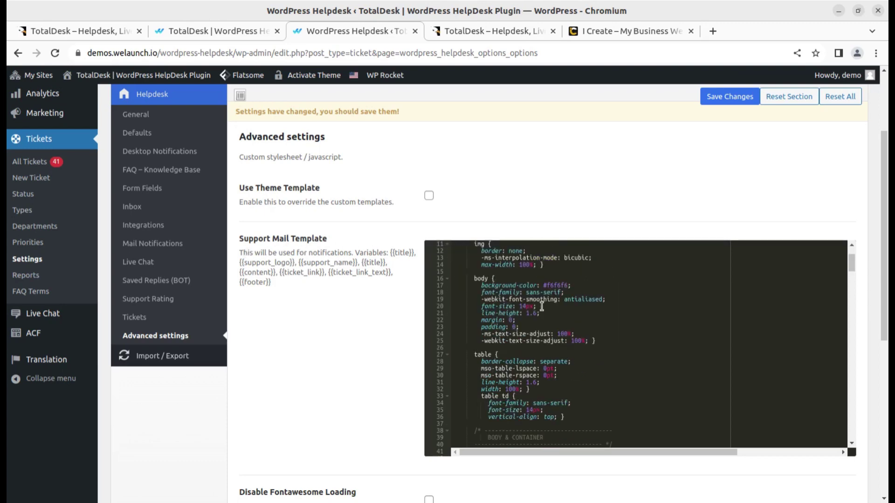
pyautogui.scroll(5, 541, 306)
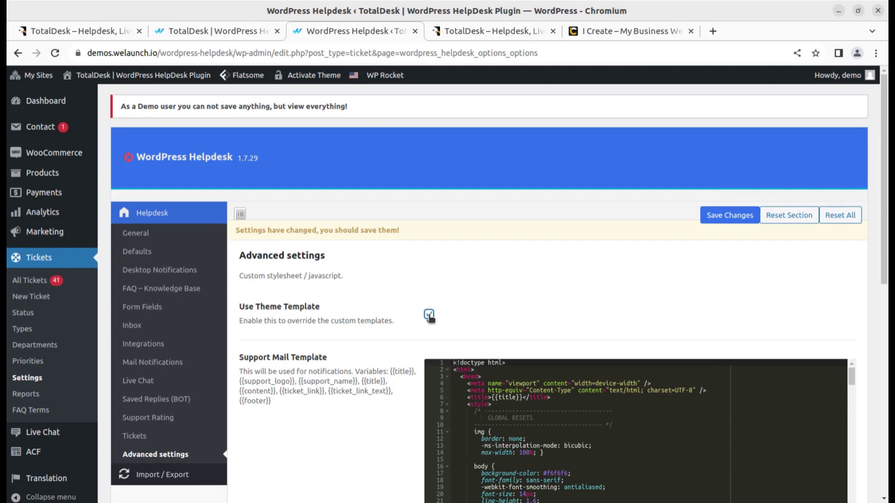
pyautogui.scroll(-3, 368, 318)
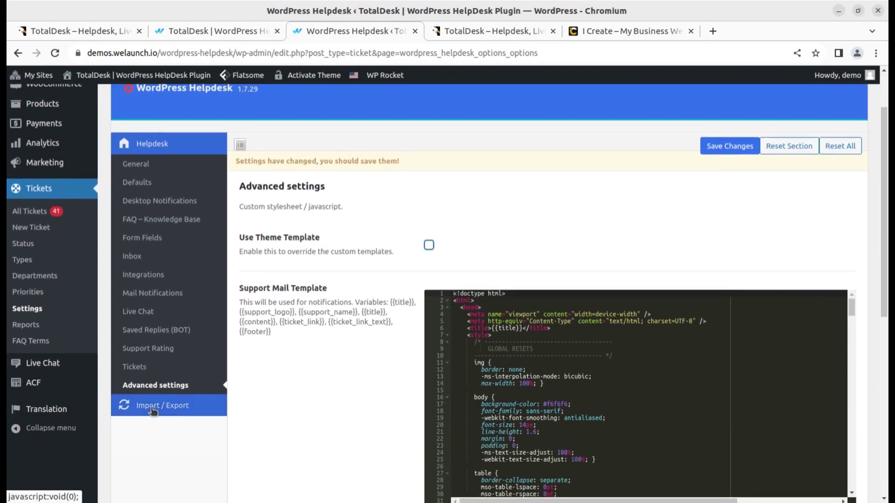
pyautogui.scroll(-5, 536, 396)
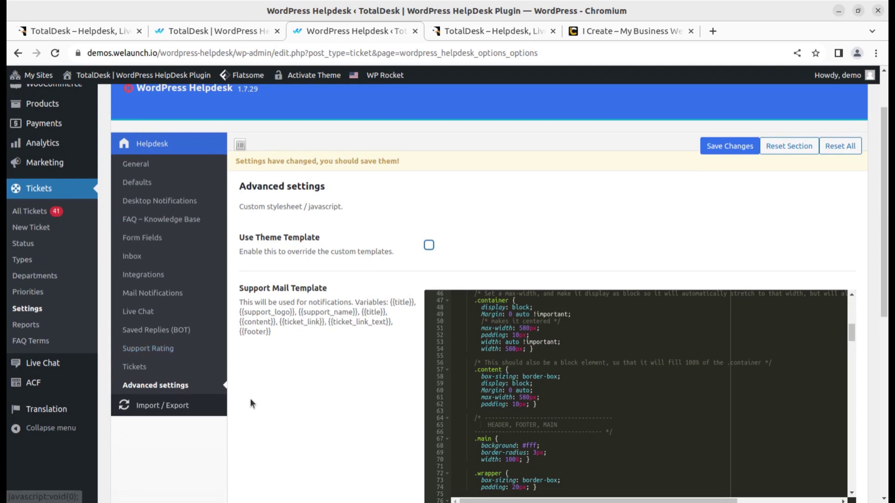
# Leave the helpdesk settings without saving the changes and open the ticket Reports page.
pyautogui.scroll(2, 250, 398)
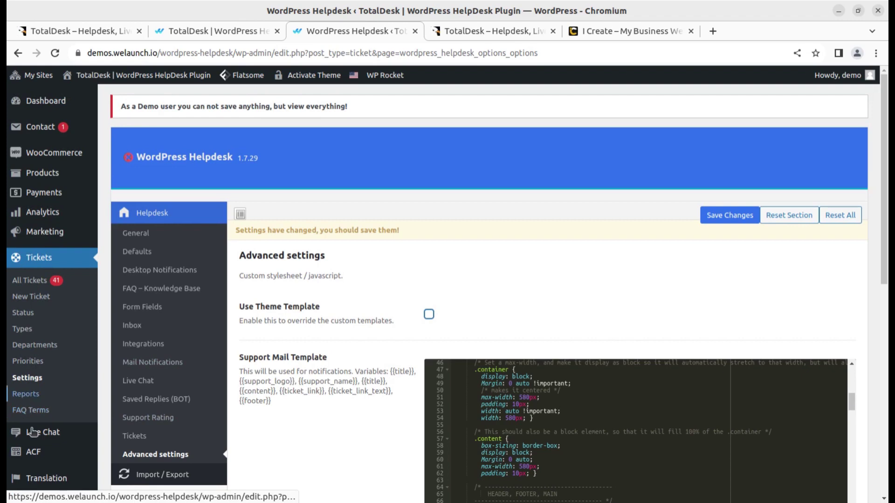
pyautogui.click(27, 397)
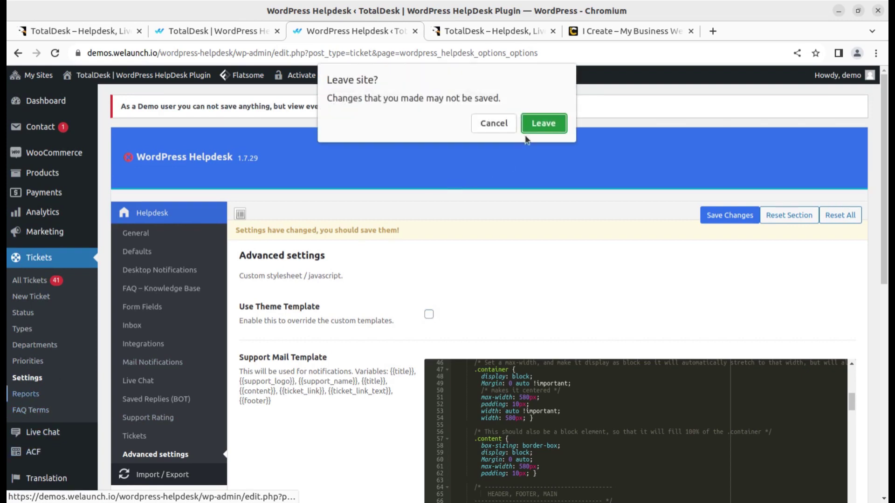
pyautogui.click(537, 123)
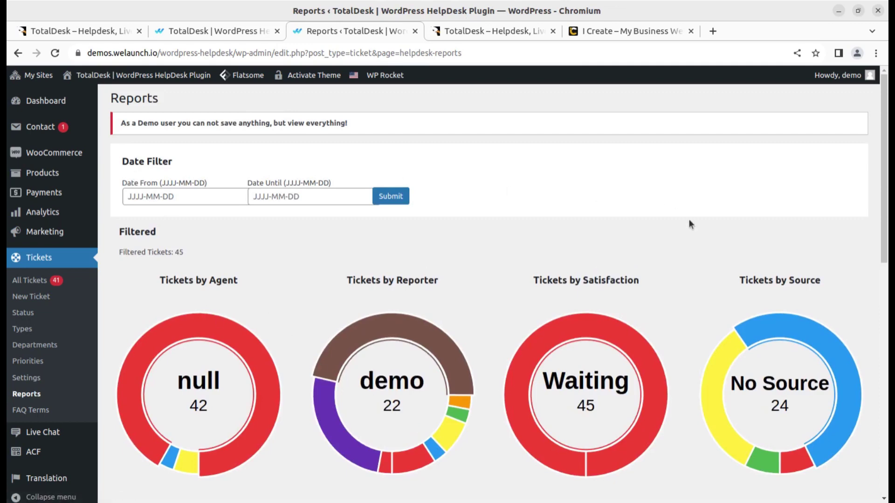
# Examine the report charts of tickets by agent, reporter, satisfaction, source, year, month, status, type, department and priority.
pyautogui.scroll(-3, 689, 229)
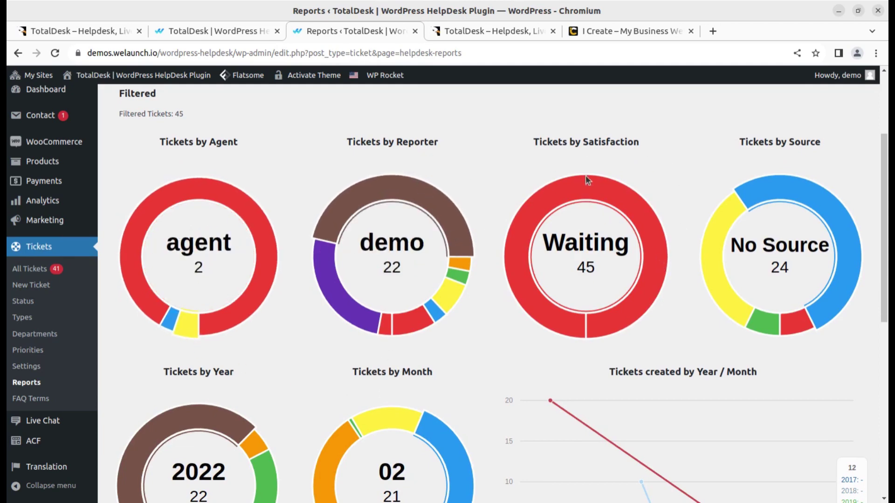
pyautogui.scroll(-5, 787, 332)
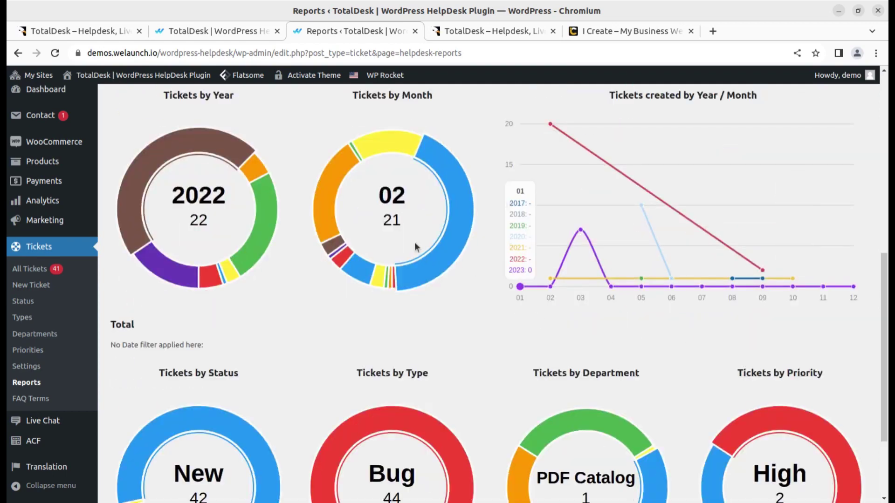
pyautogui.scroll(-3, 234, 248)
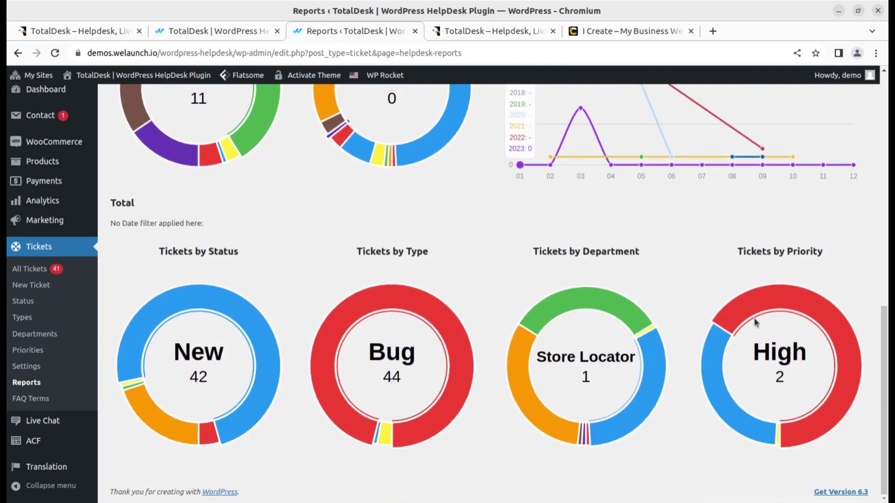
pyautogui.scroll(1, 747, 323)
pyautogui.scroll(3, 747, 323)
pyautogui.scroll(-2, 616, 372)
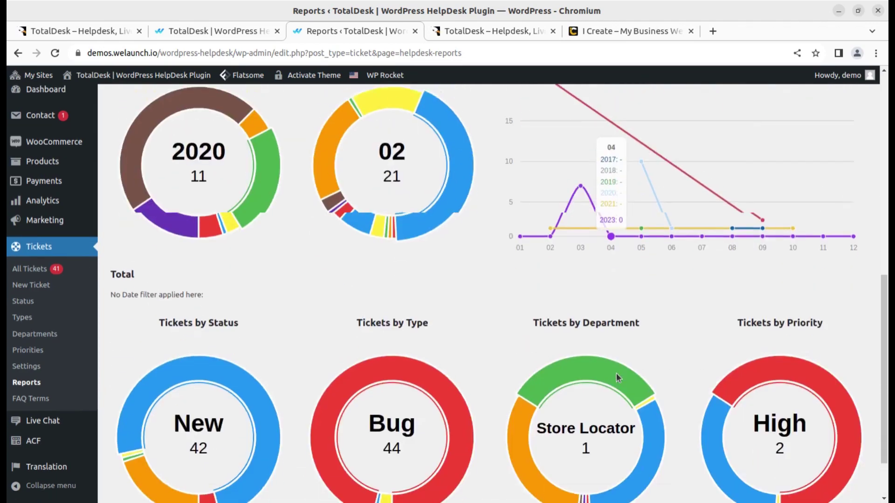
pyautogui.scroll(1, 616, 373)
pyautogui.scroll(-2, 491, 390)
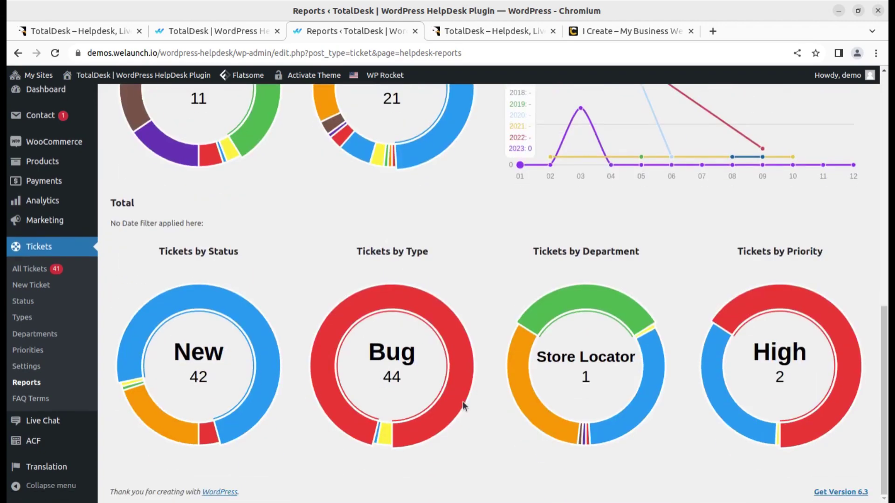
# Look through the FAQ Terms table of search counts and articles found, and open the back-end Live Chat page.
pyautogui.click(37, 400)
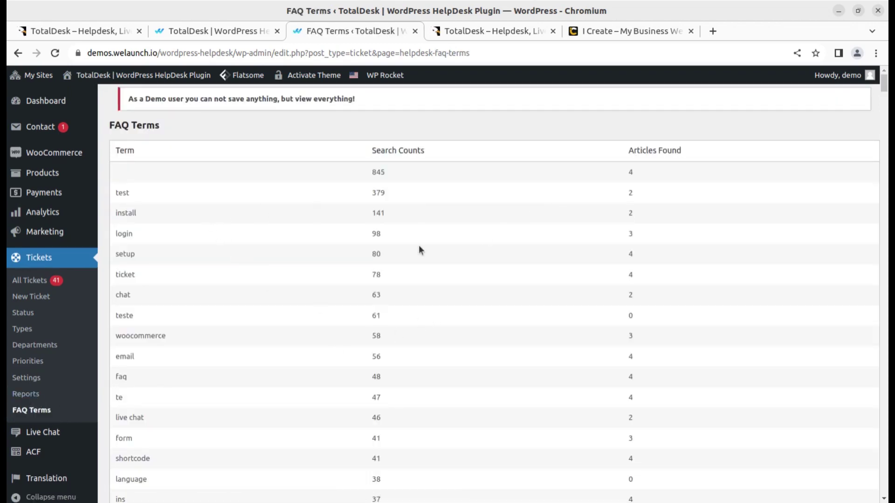
pyautogui.scroll(-20, 391, 304)
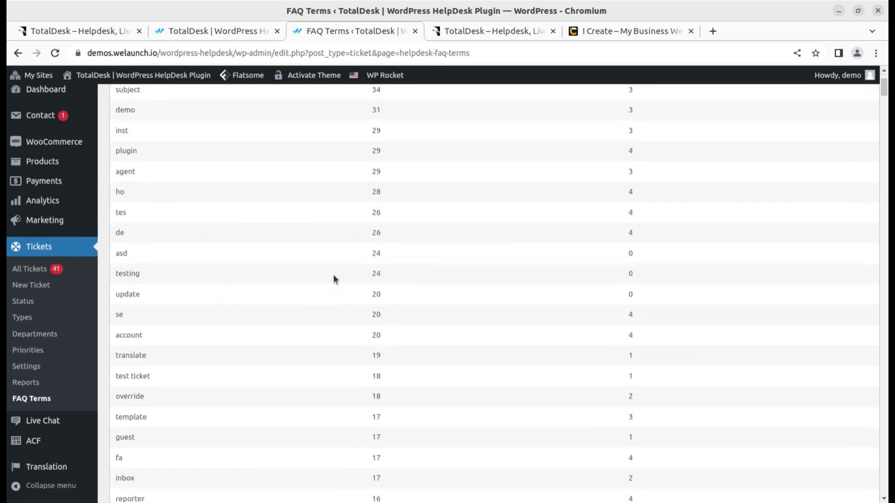
pyautogui.scroll(15, 351, 305)
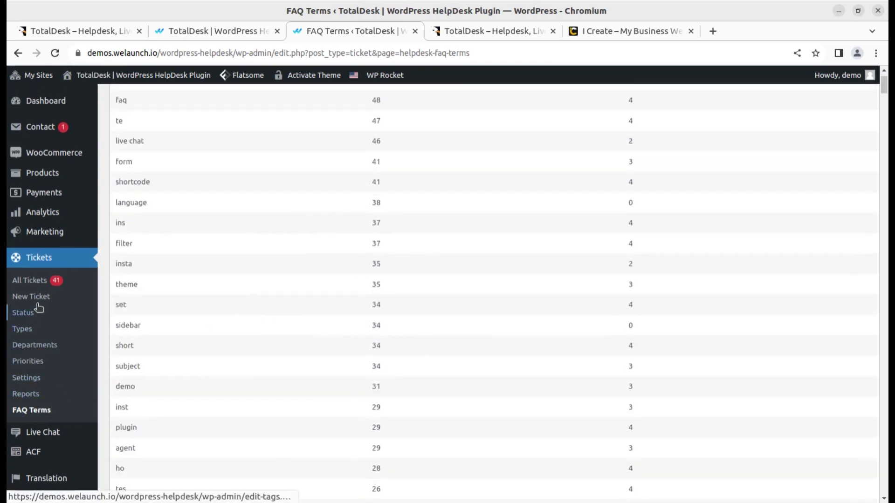
pyautogui.click(32, 441)
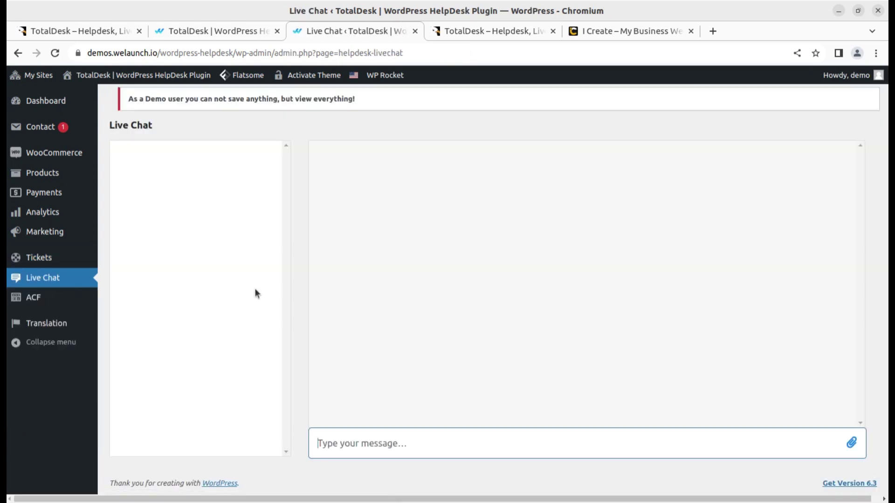
# Return to the TotalDesk demo page and look over its reporter, agent and admin login sections.
pyautogui.moveTo(73, 239)
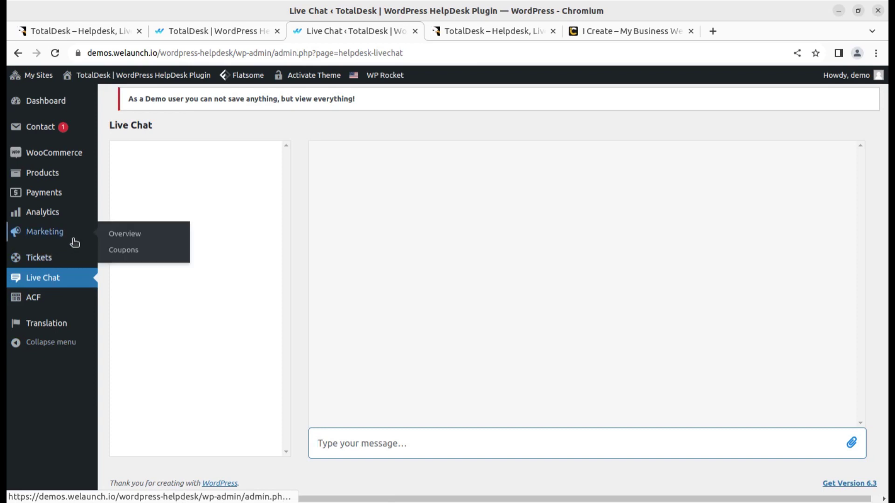
pyautogui.click(237, 29)
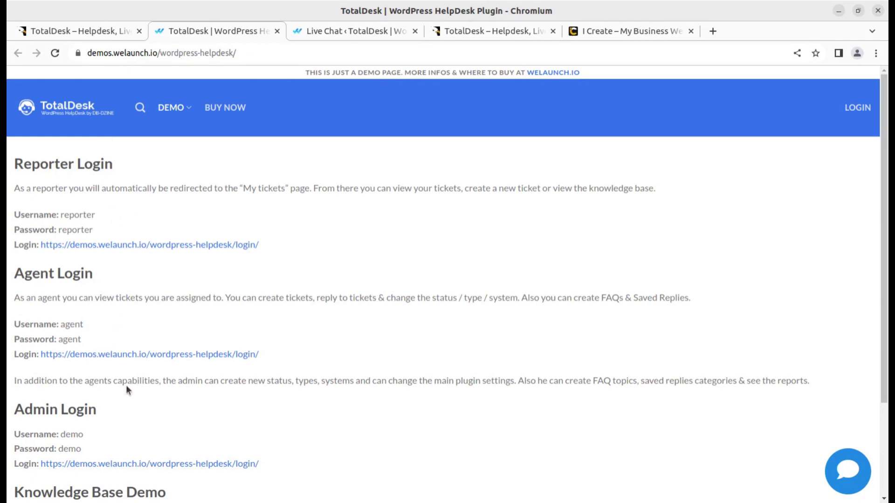
pyautogui.scroll(-3, 147, 389)
pyautogui.scroll(3, 178, 257)
# Go back to the CodeCanyon product page, highlight the full TotalDesk title and review the item overview below it.
pyautogui.click(79, 31)
pyautogui.scroll(5, 130, 344)
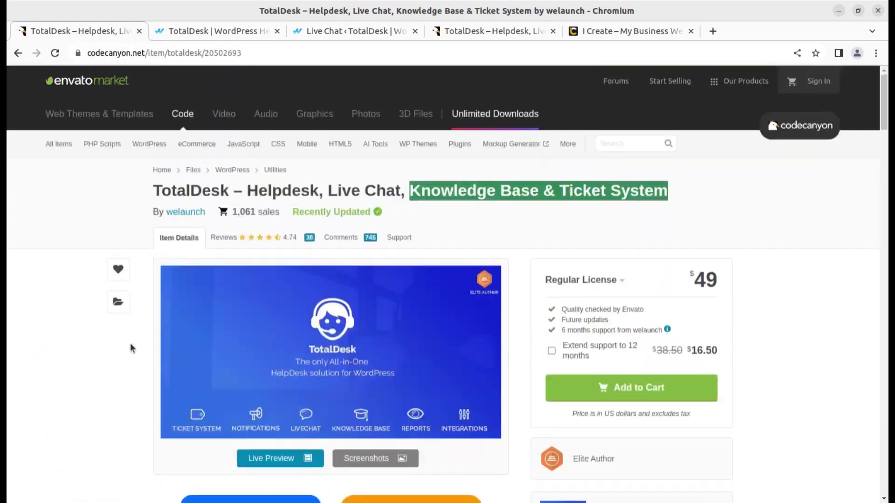
pyautogui.moveTo(153, 197); pyautogui.dragTo(697, 204)
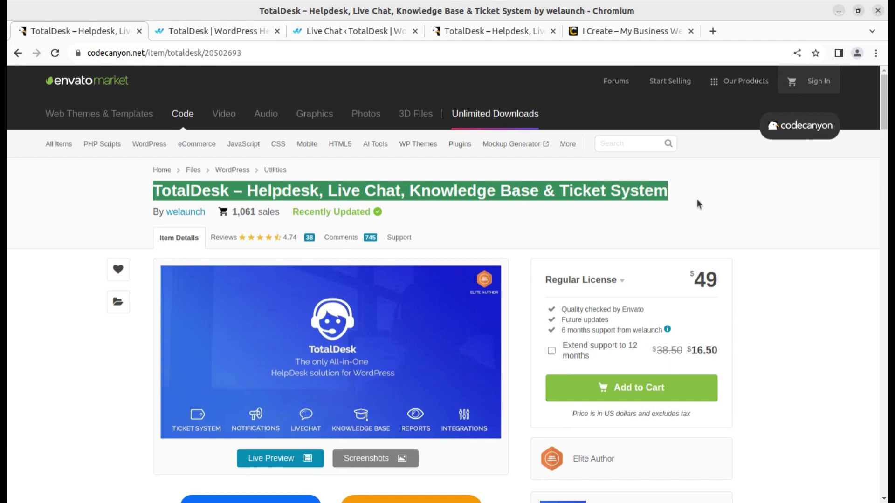
pyautogui.scroll(-3, 701, 205)
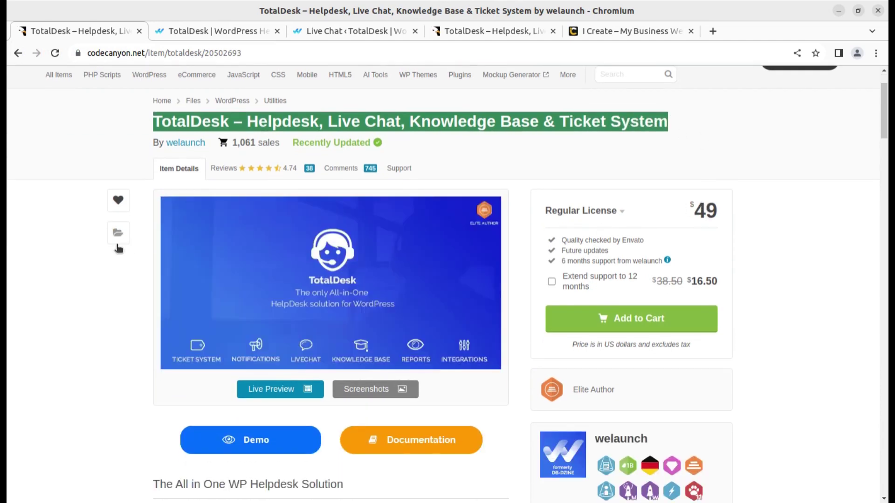
pyautogui.scroll(-3, 73, 369)
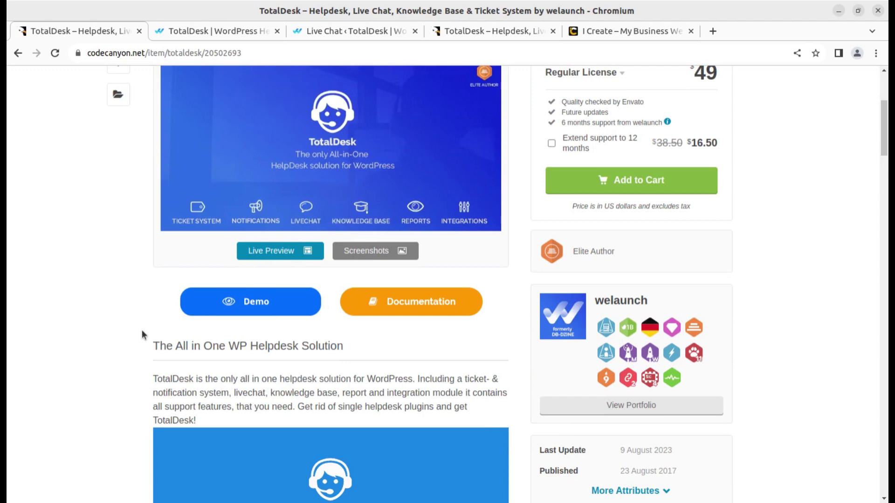
pyautogui.scroll(5, 434, 379)
# Revisit the WordPress HelpDesk preview and the demo page, then return to the CodeCanyon product page and clear the title highlight.
pyautogui.click(595, 30)
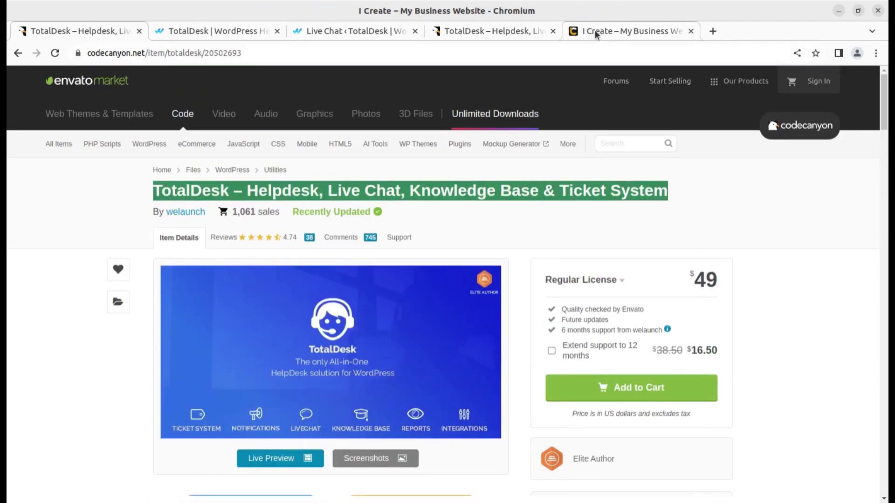
pyautogui.click(470, 35)
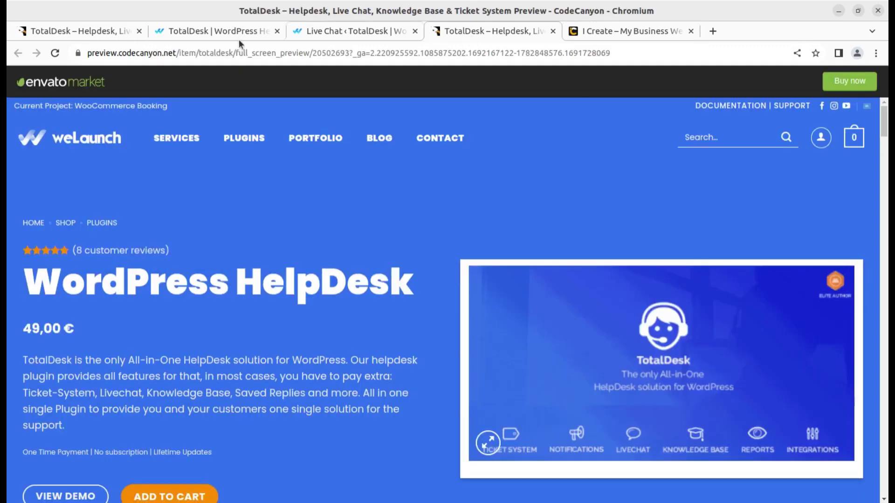
pyautogui.click(185, 33)
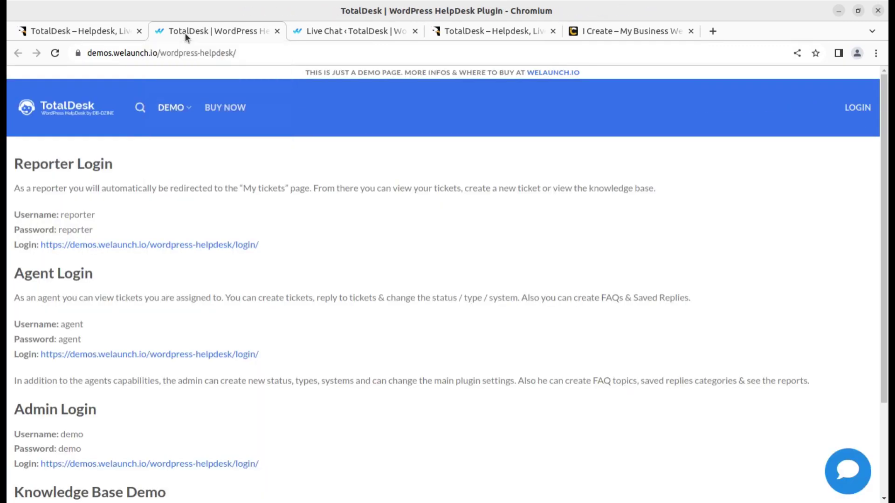
pyautogui.click(53, 33)
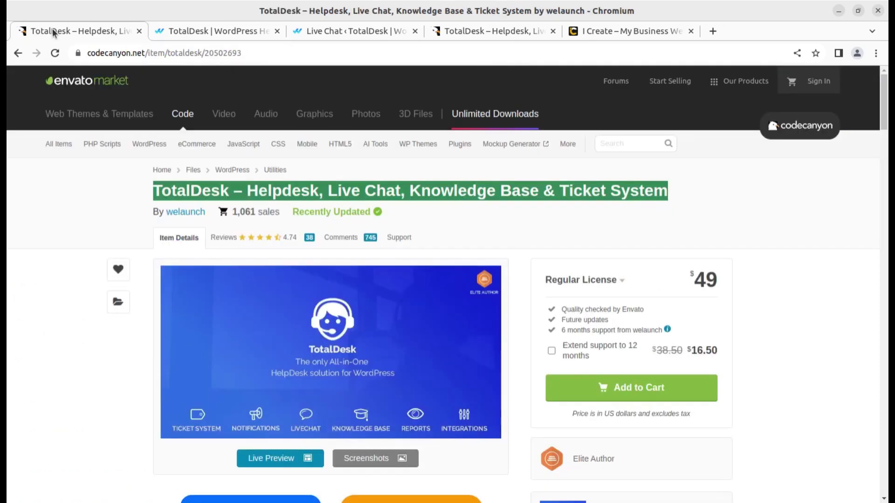
pyautogui.click(57, 269)
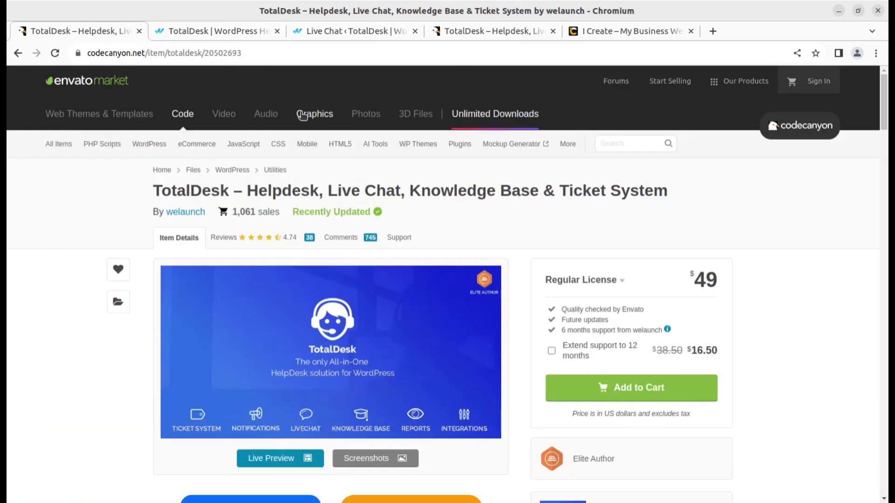